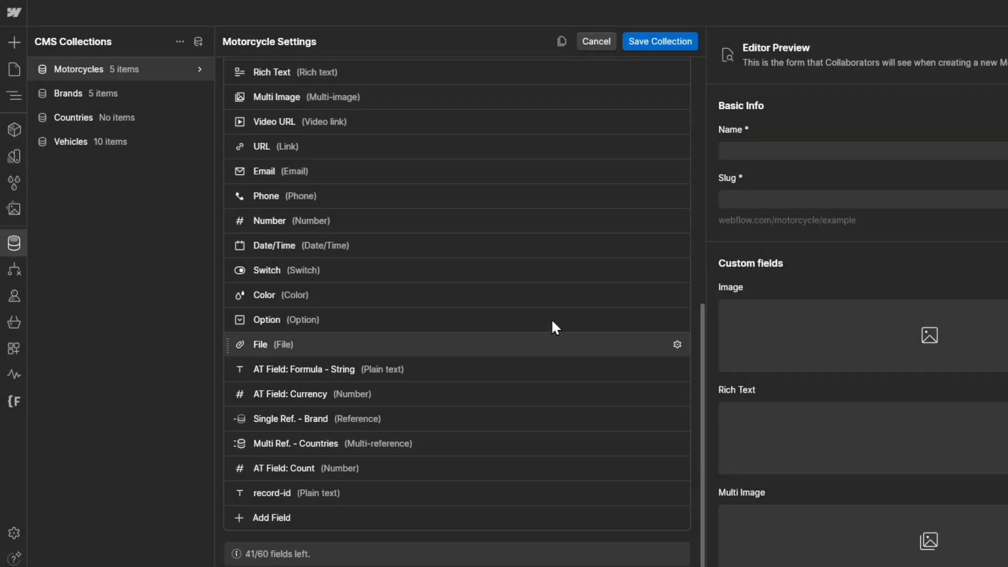
Step: Save the Motorcycles collection settings
click(651, 50)
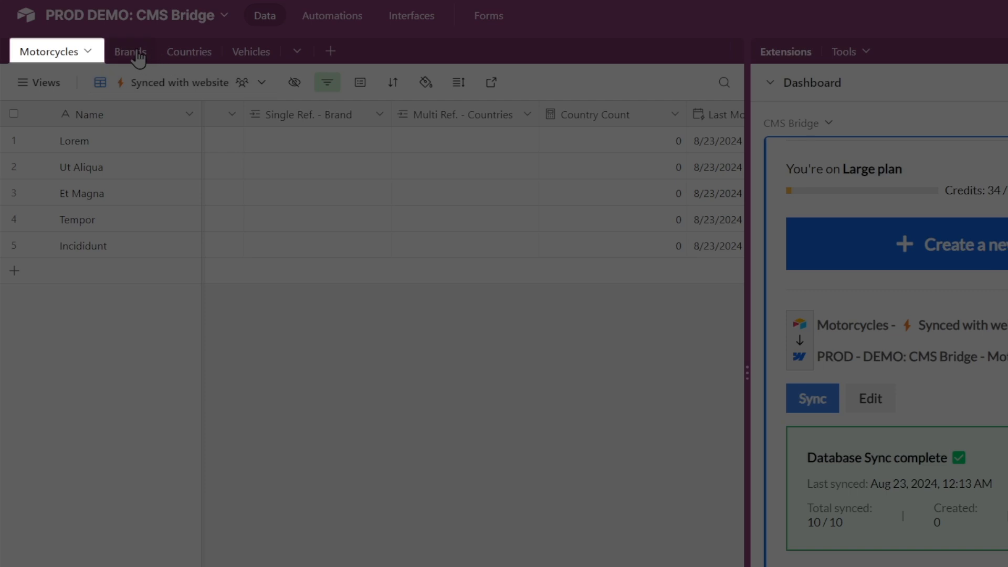
Step: Switch to the Airtable base and check the records in the Brands and Countries tables before returning to the Motorcycles table
click(136, 51)
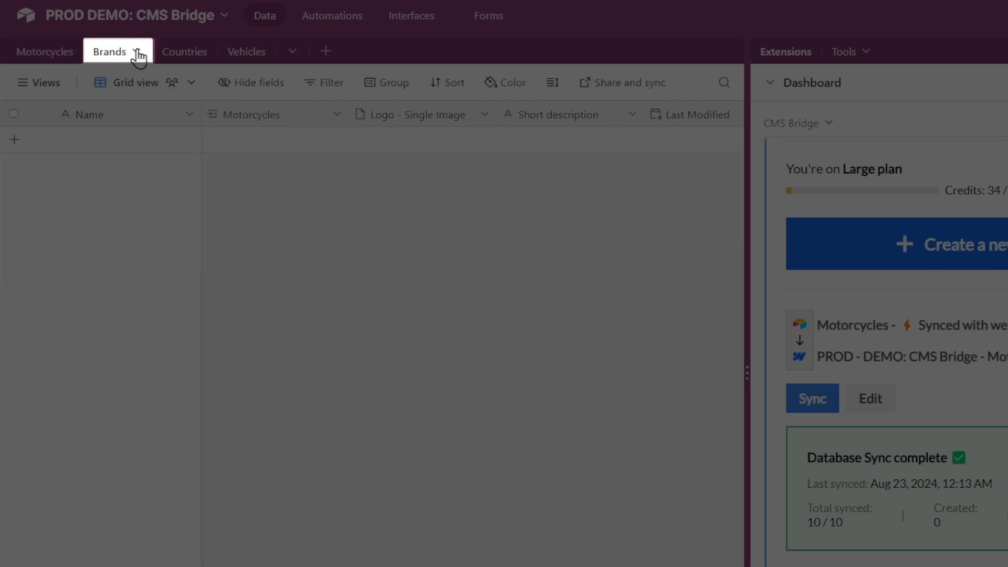
click(187, 59)
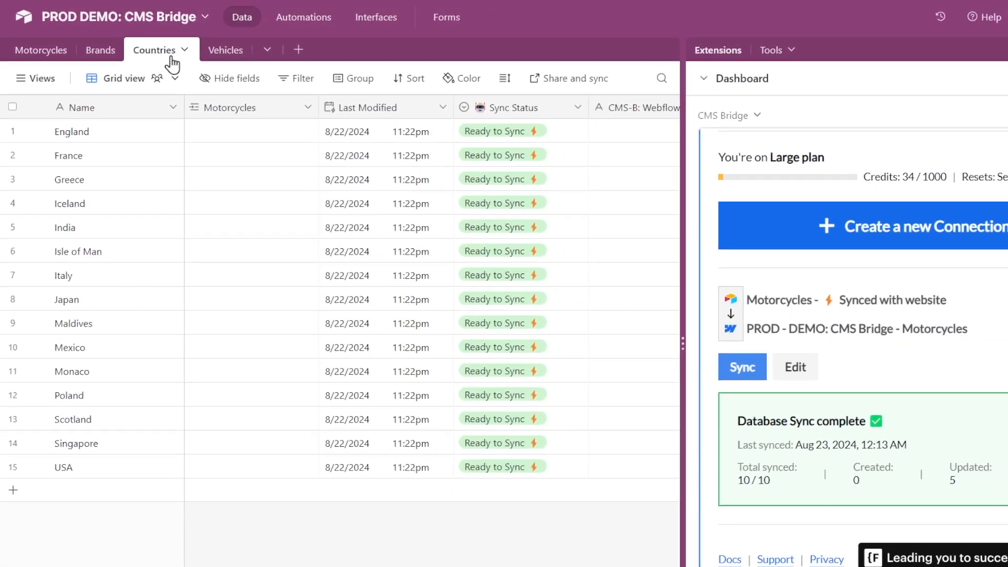
click(35, 53)
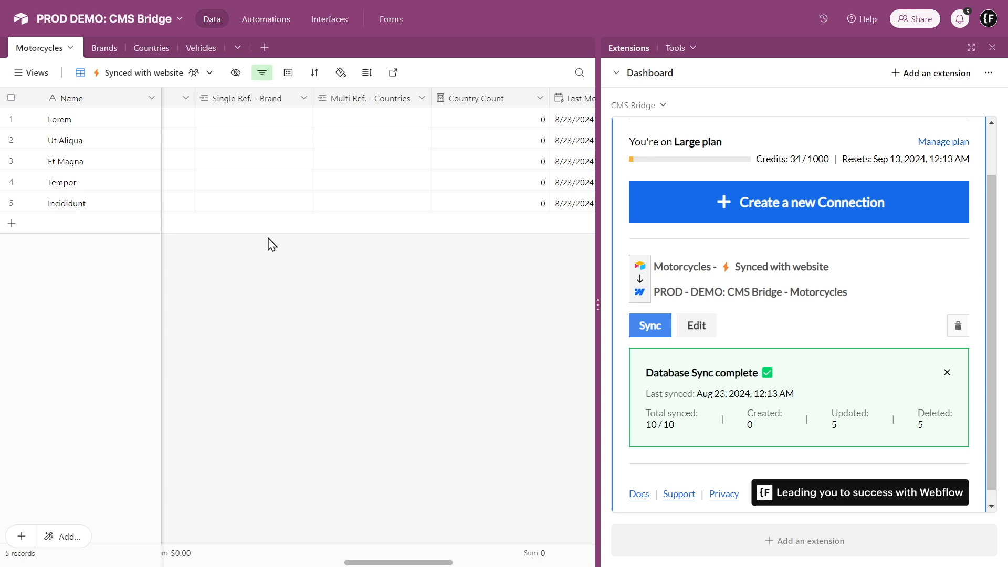
Step: Configure the Single Ref. - Brand field to disallow linking to multiple records and limit record selection to the Synced with website view
click(304, 99)
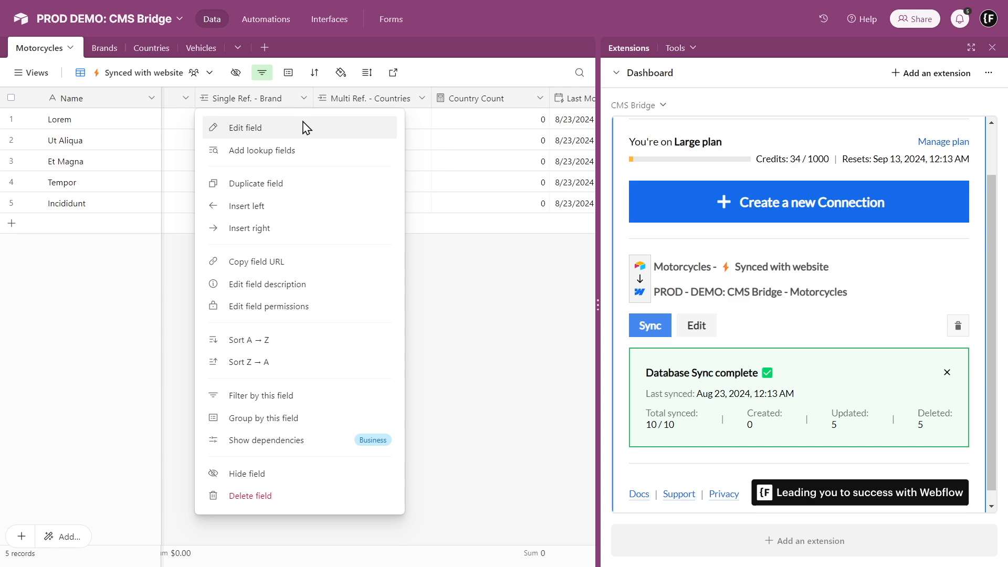
click(303, 127)
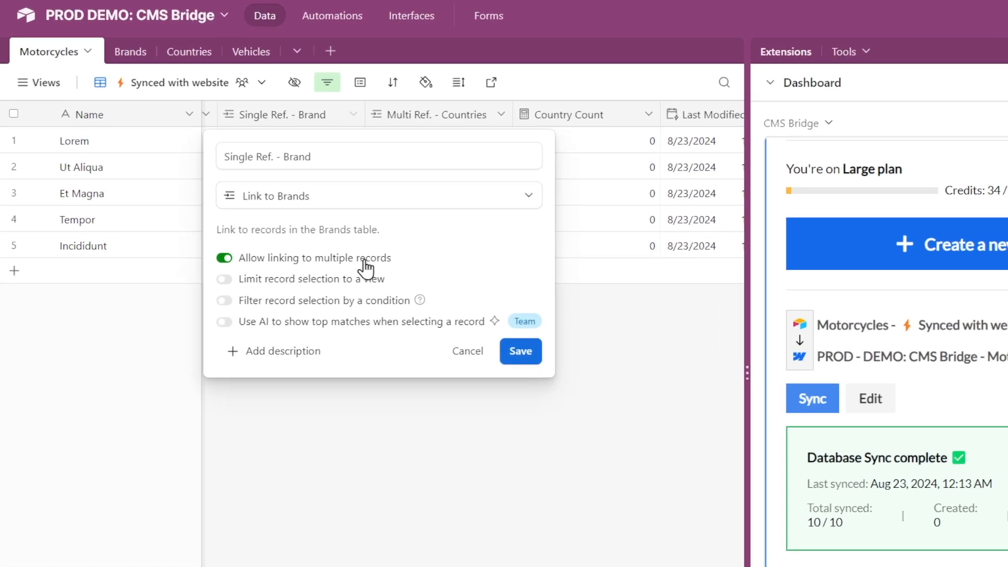
click(254, 259)
click(363, 286)
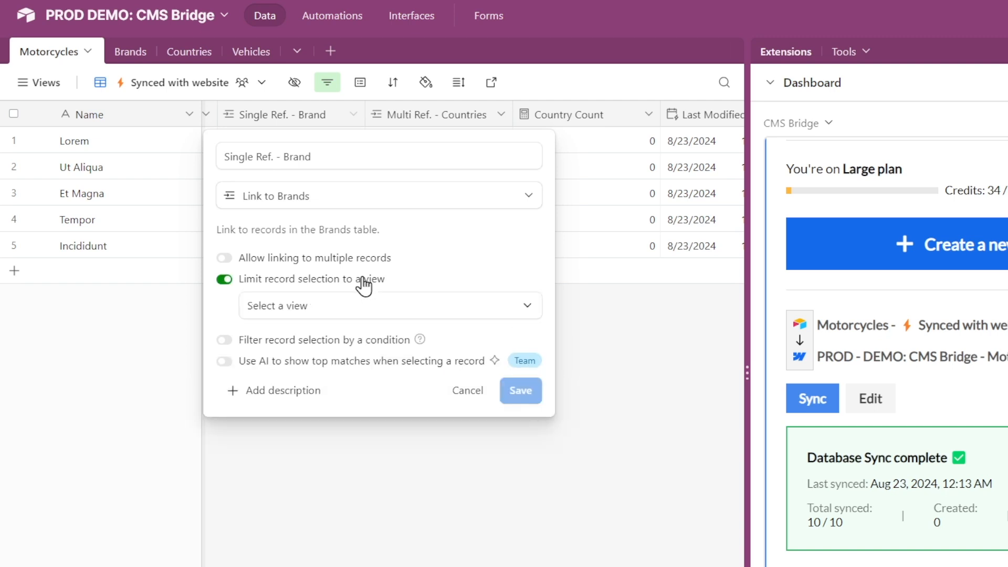
click(389, 308)
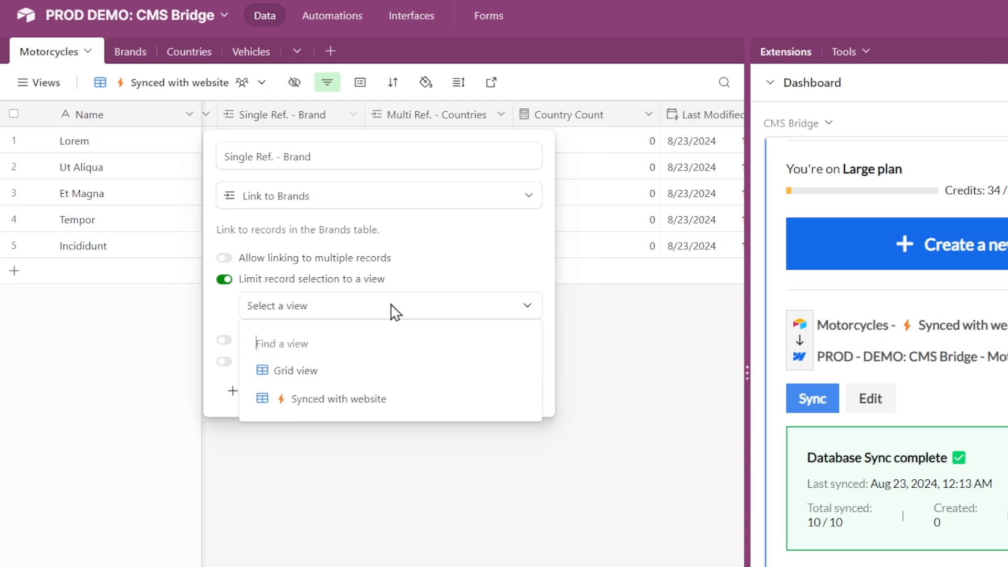
click(398, 402)
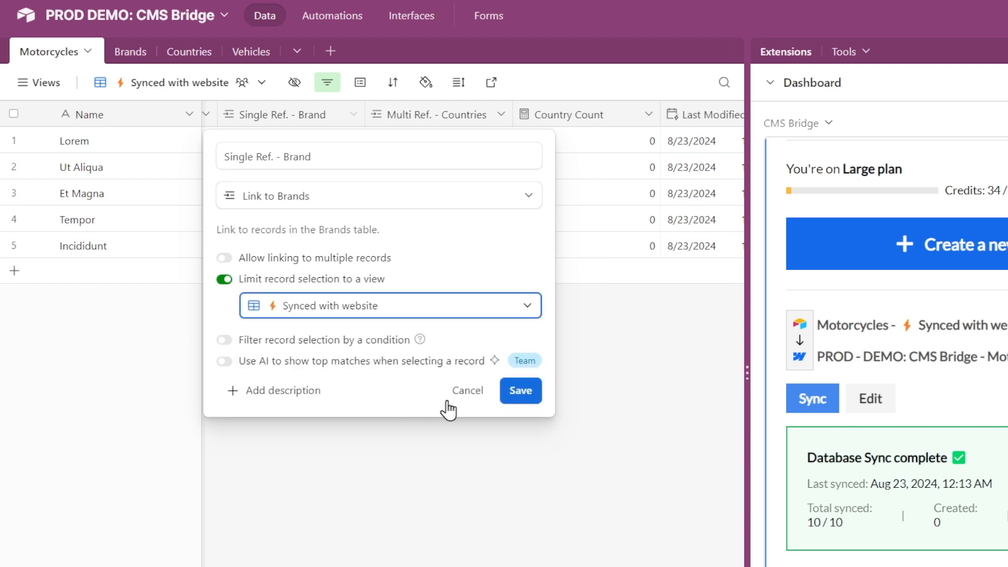
click(517, 404)
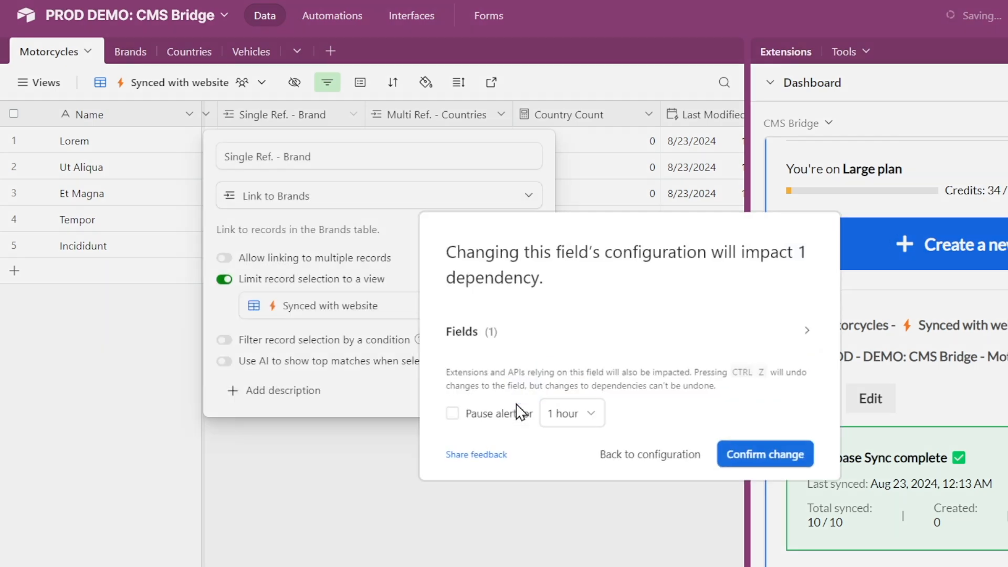
click(736, 453)
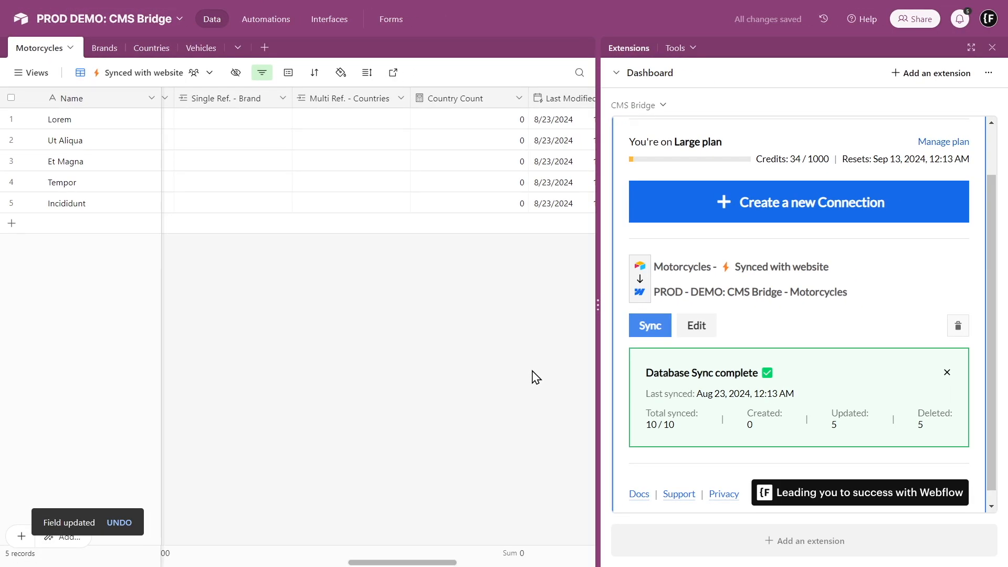
Step: Configure the Multi Ref. - Countries field to allow linking to multiple records and limit record selection to the Synced with website view
click(401, 100)
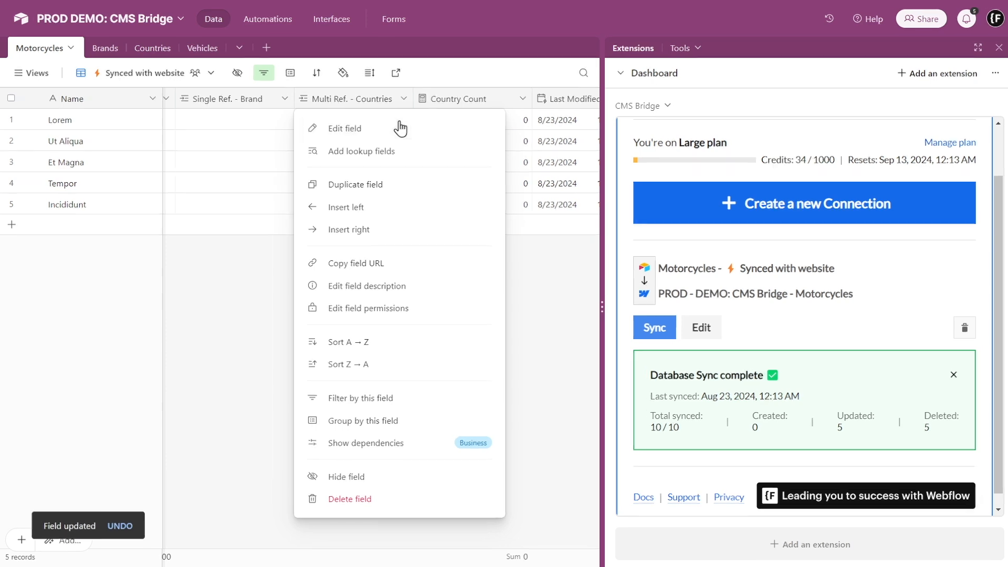
click(396, 127)
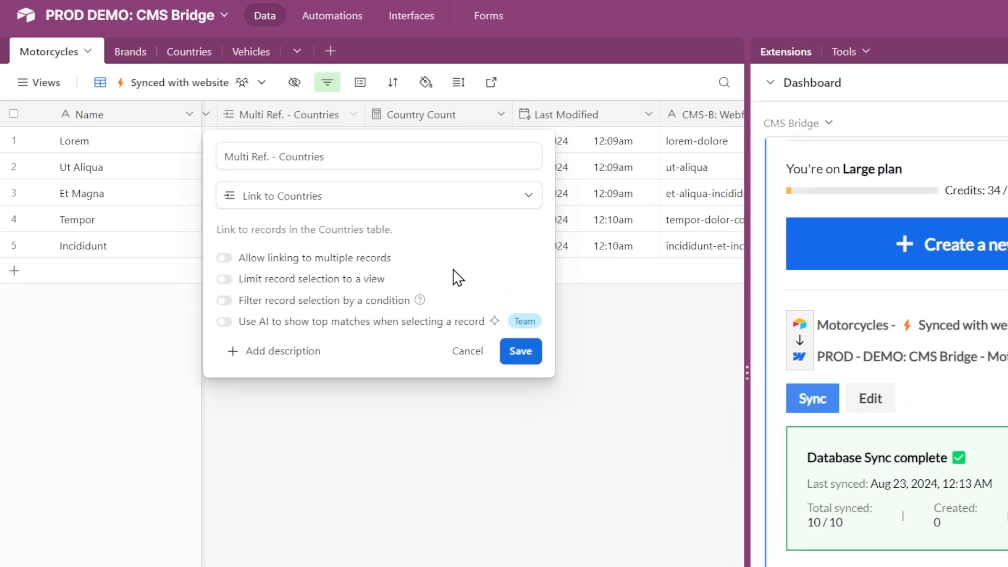
click(376, 267)
click(371, 283)
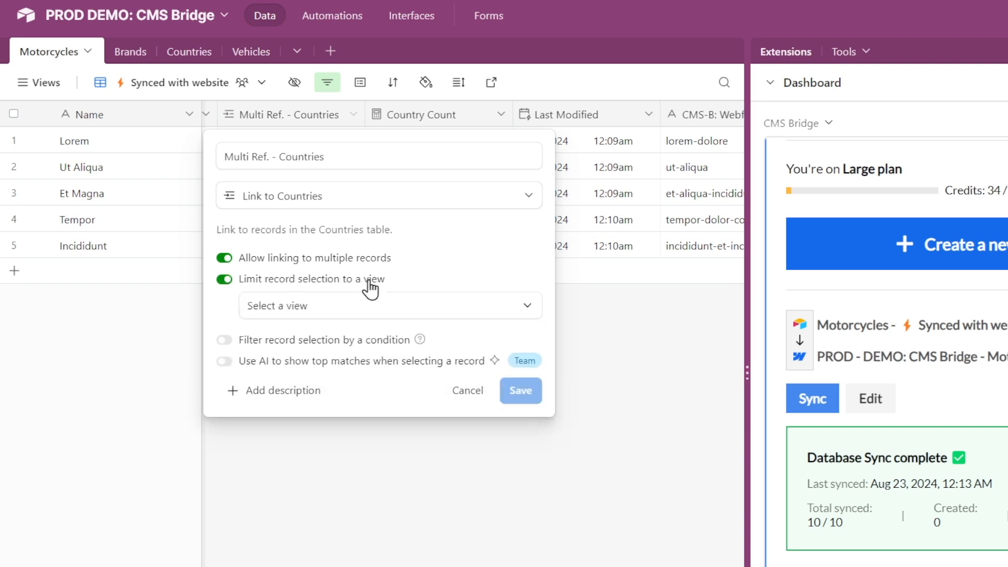
click(383, 310)
click(386, 413)
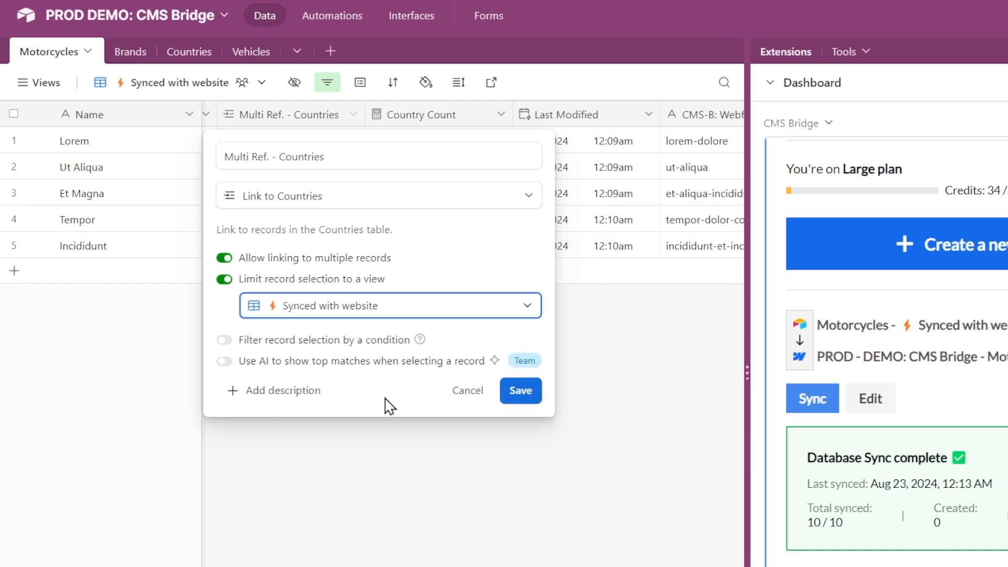
click(519, 400)
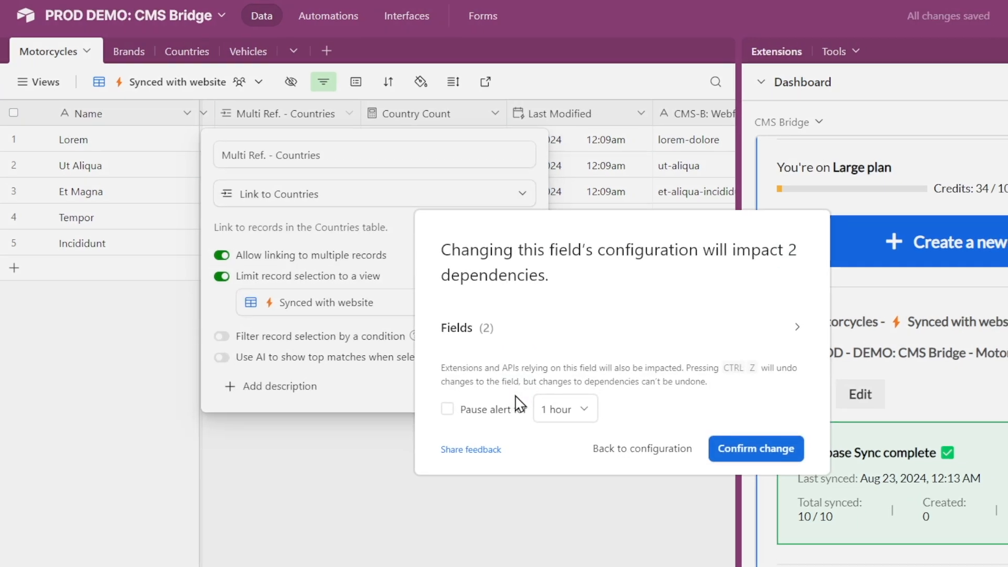
click(644, 407)
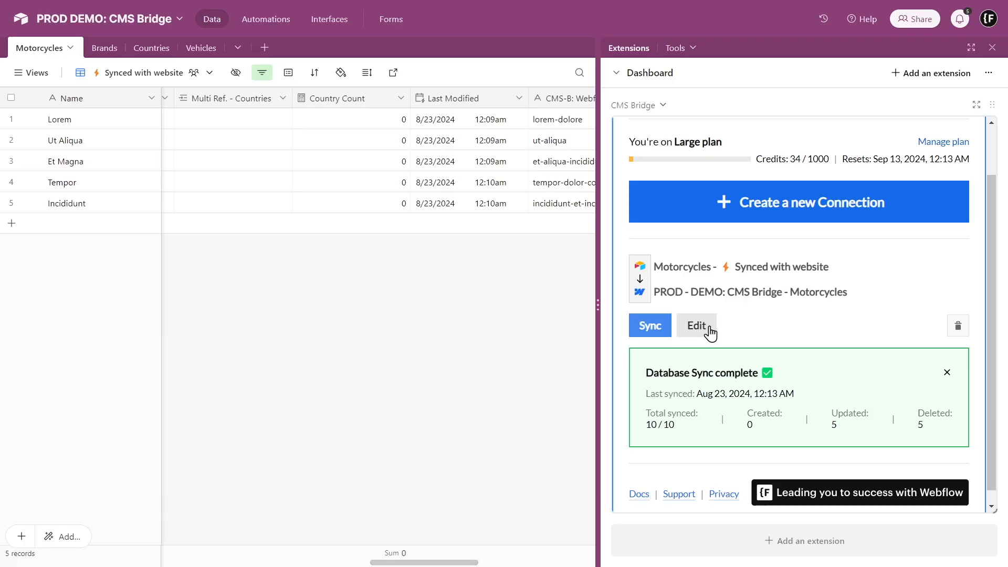
Step: Try to add a Single Ref. - Brand field linking with a reference to the Motorcycles connection, leaving the connection setup without syncing
click(706, 326)
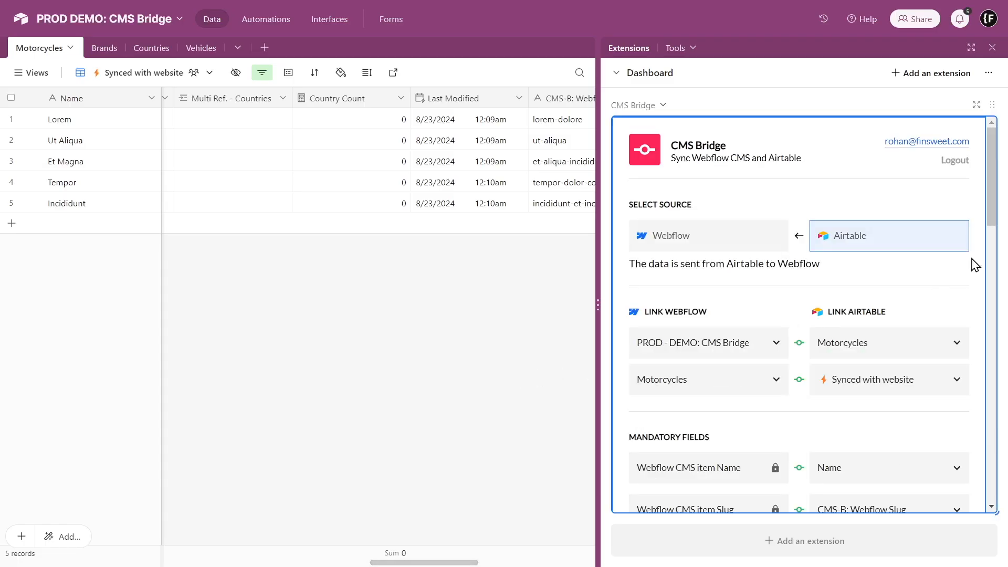
drag(991, 211, 981, 491)
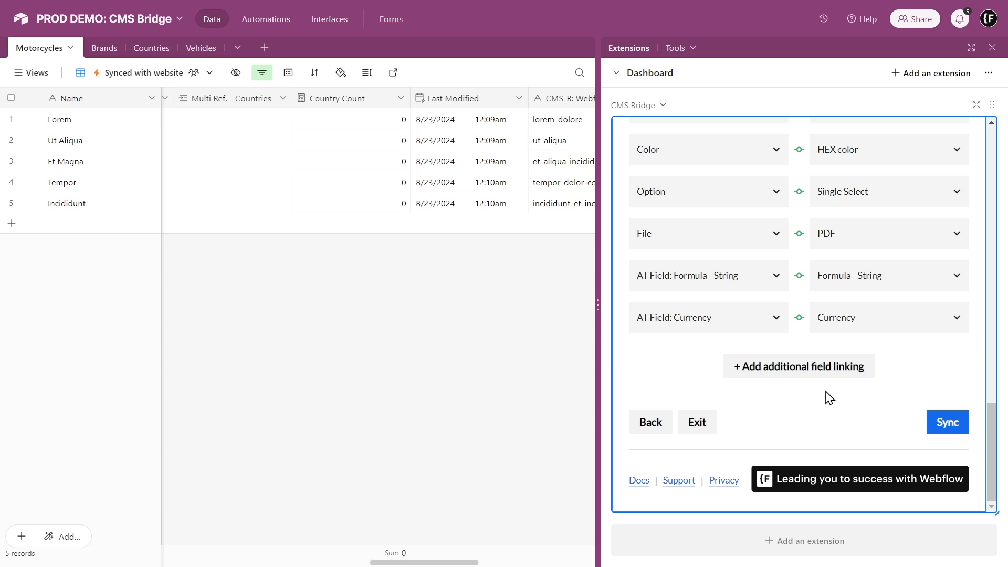
click(775, 371)
scroll(738, 368, down, 1)
click(728, 333)
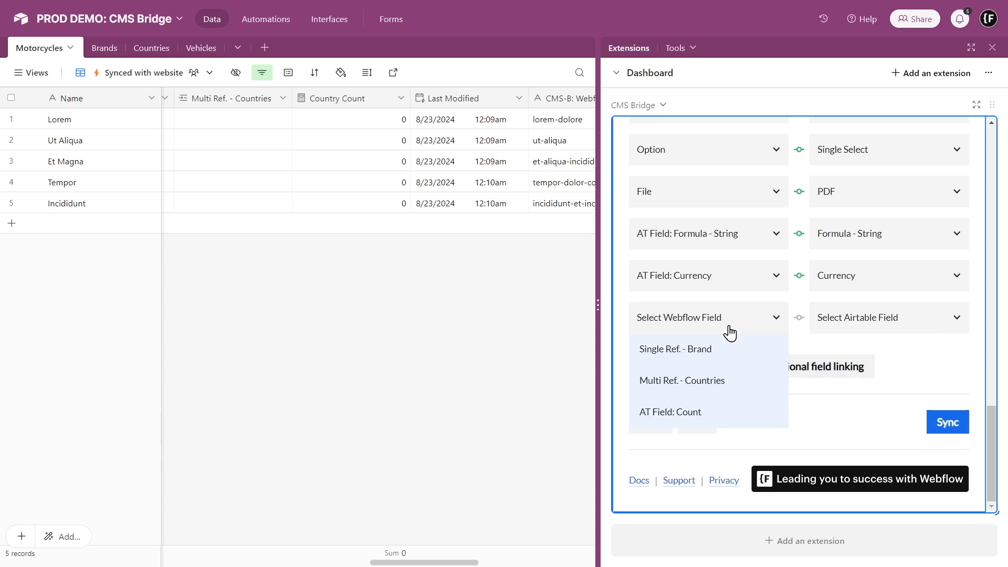
click(731, 350)
click(864, 322)
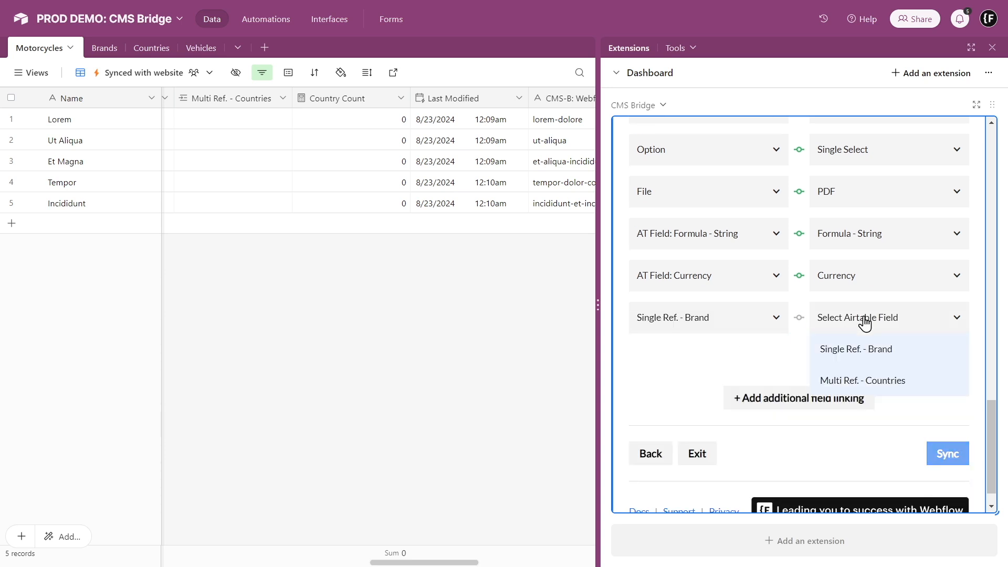
click(874, 351)
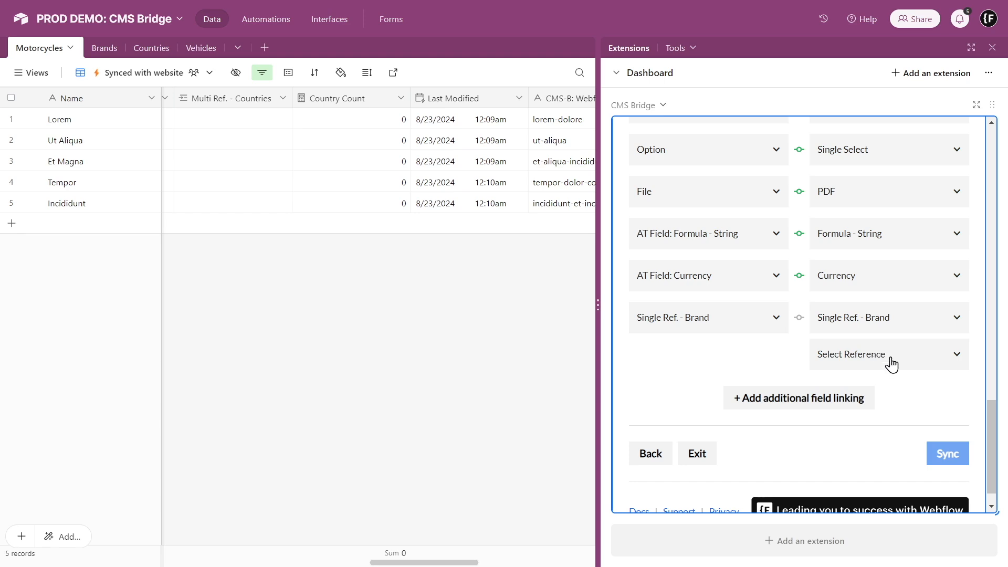
click(896, 365)
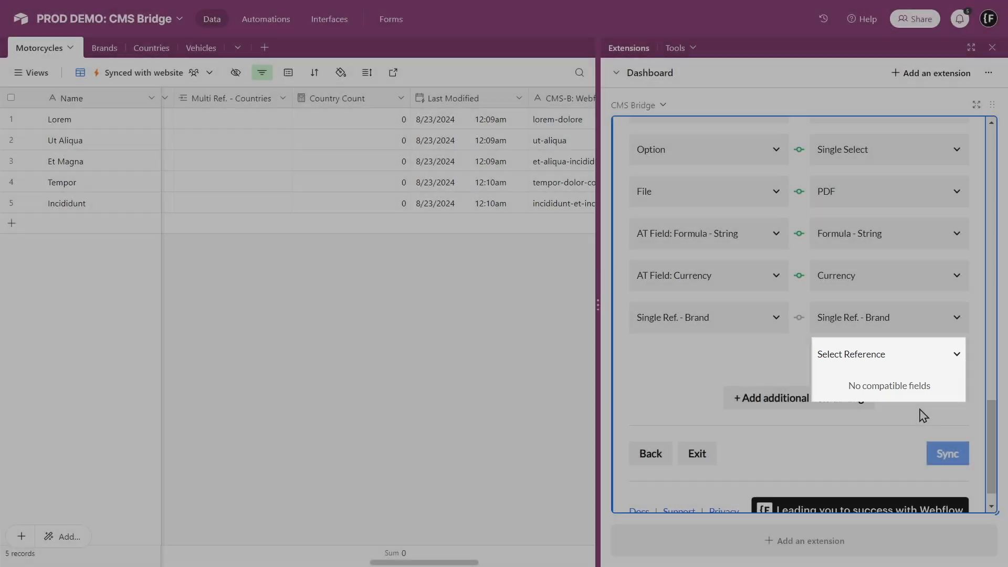
click(922, 415)
click(697, 453)
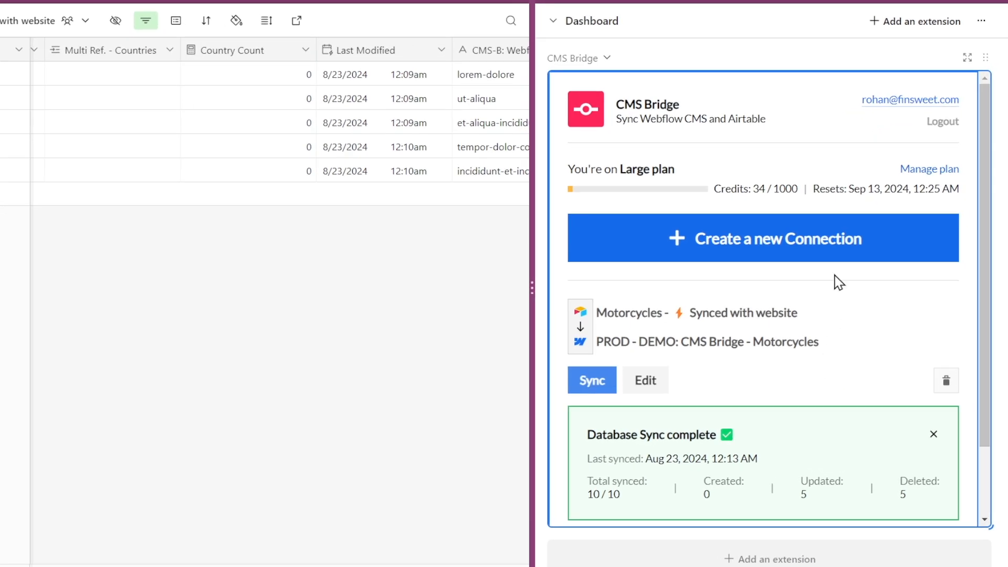
Step: Create a new connection reusing the existing tokens, with Webflow as the data source
click(836, 254)
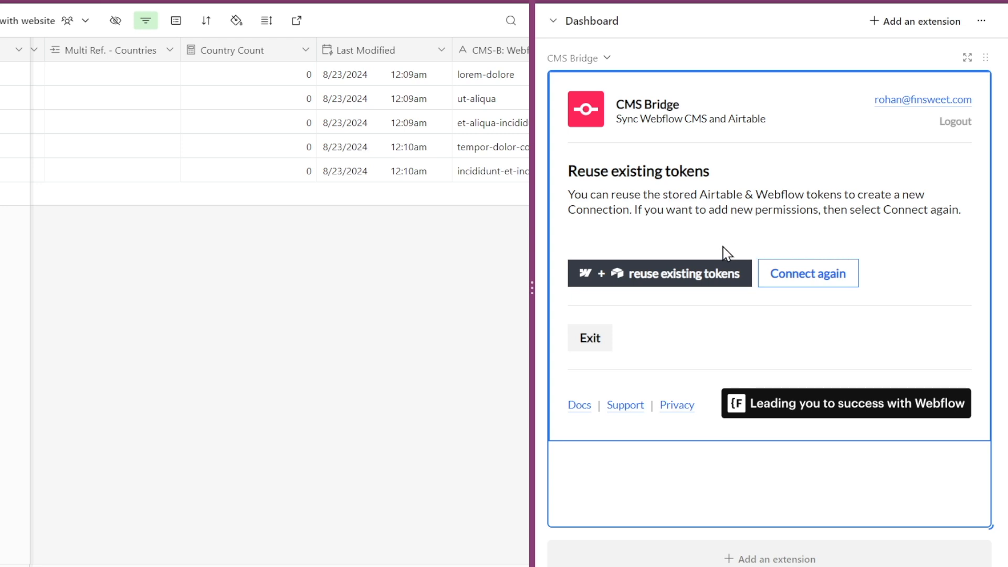
click(695, 275)
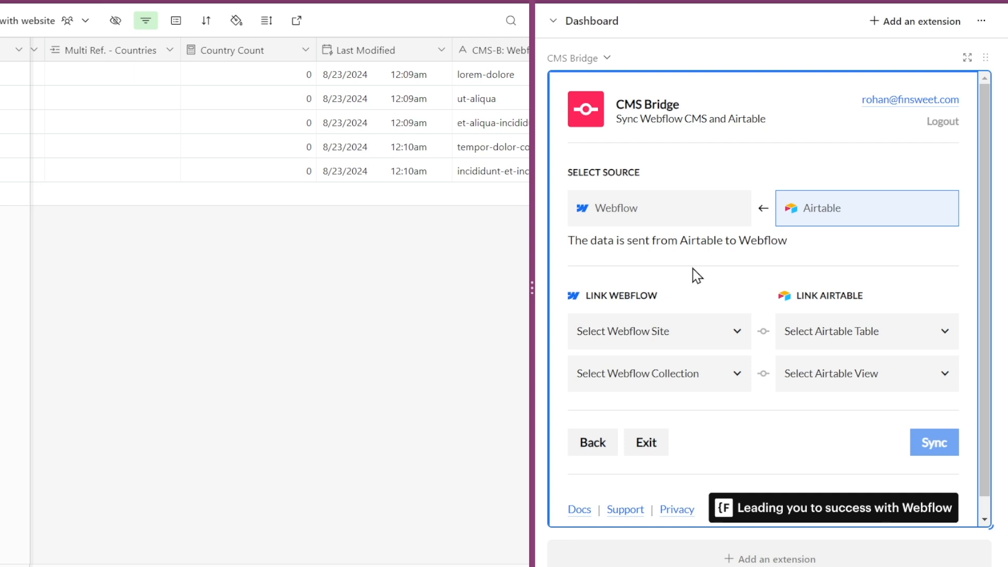
click(685, 220)
Step: Link the Brands collection of the PROD - DEMO: CMS Bridge site to the Airtable Brands table
click(726, 336)
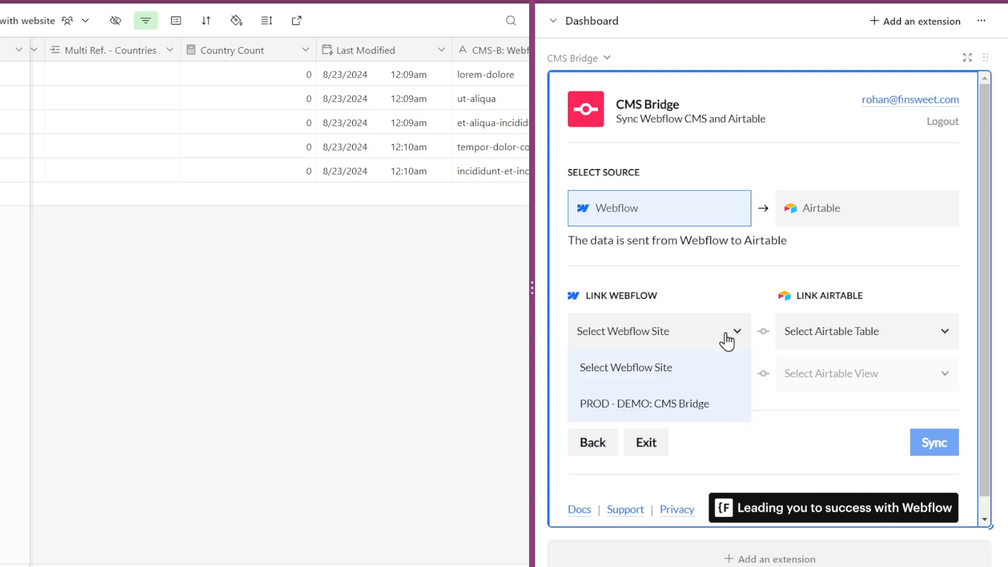
click(725, 415)
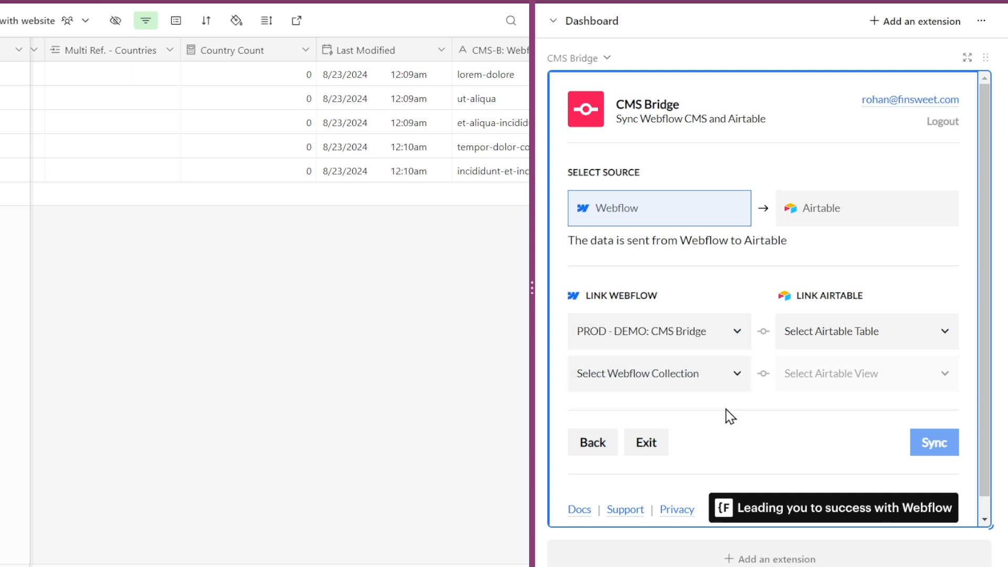
click(842, 347)
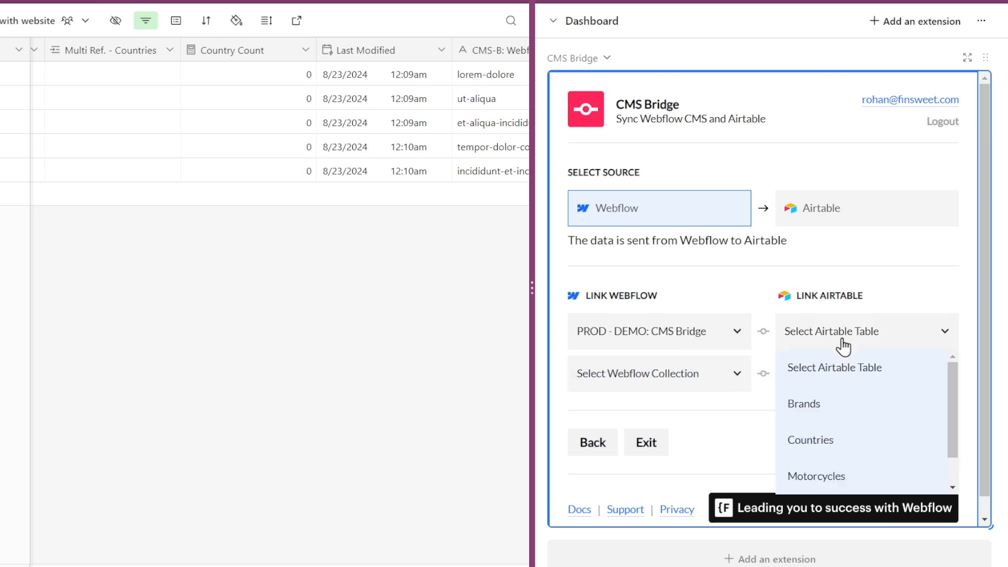
click(848, 412)
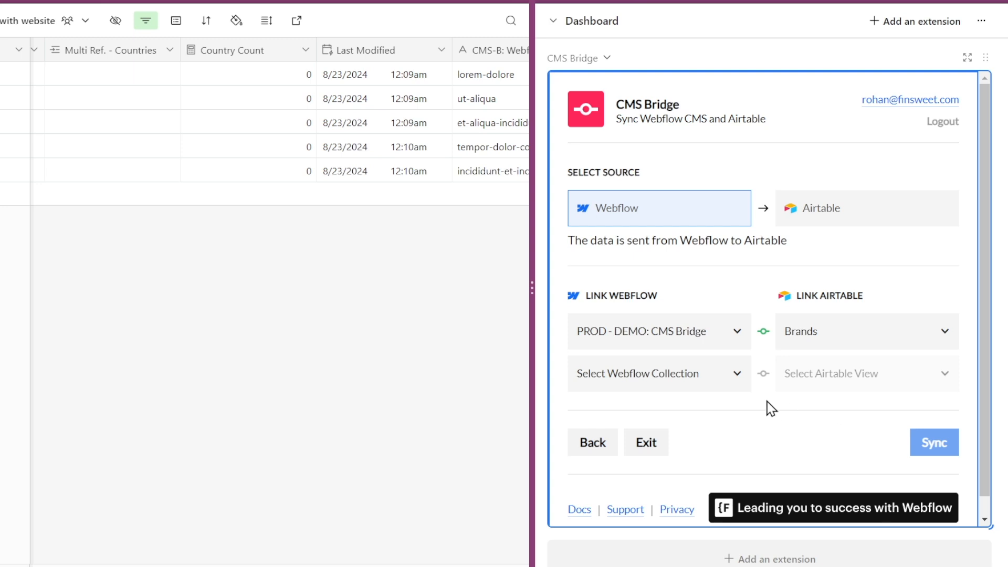
click(698, 389)
click(698, 445)
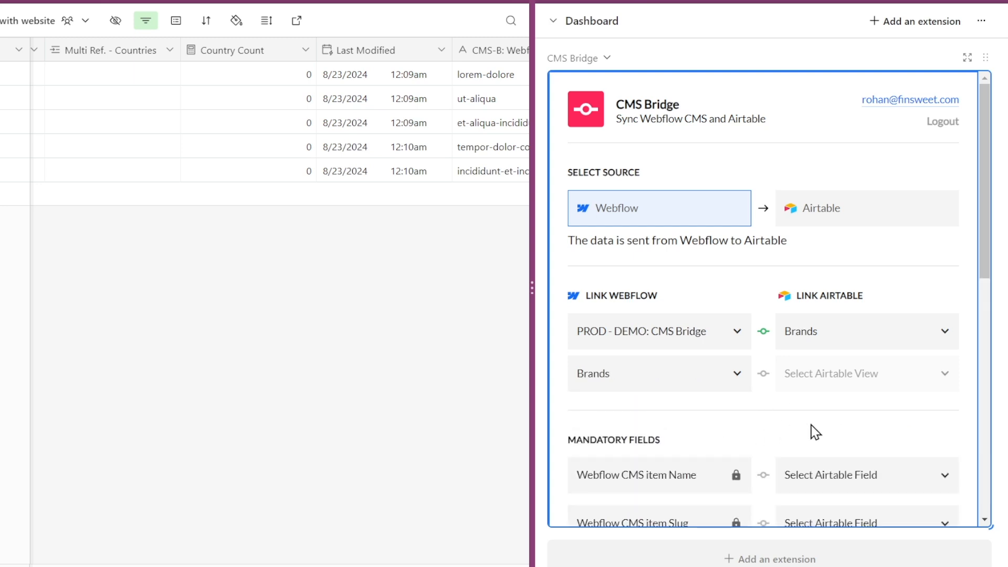
Step: Map the Brands connection's mandatory fields, including Name, CMS-B: Webflow Slug, CMS-B: Webflow ID, CMS-B: Action and Last Modified, and use record id for the Airtable Record ID
drag(991, 262, 987, 402)
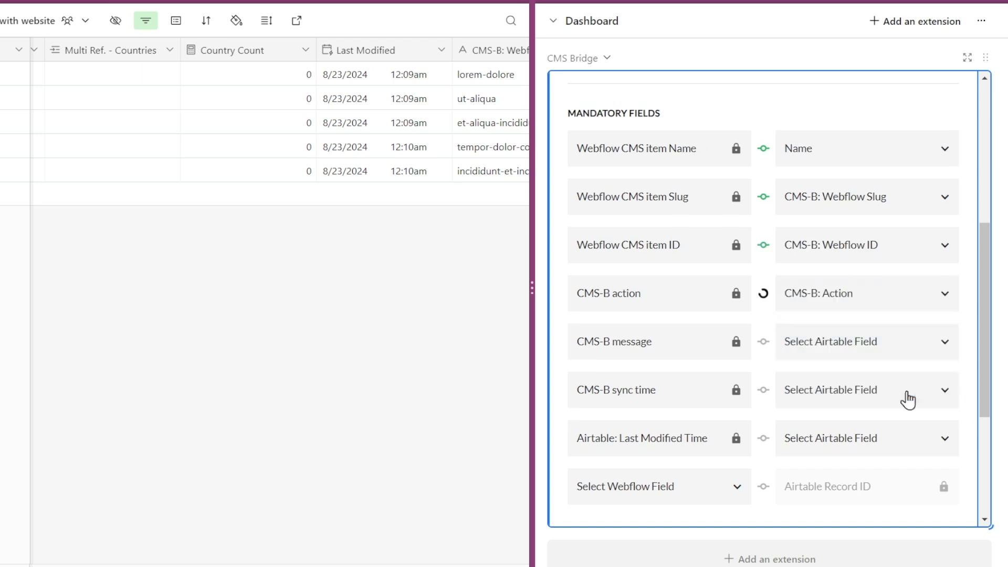
click(867, 438)
click(682, 435)
Step: Link Logo to Logo - Single Image and Description to Short description as additional fields, and exit the Brands connection setup without syncing
drag(986, 418, 985, 476)
click(763, 391)
click(681, 394)
click(672, 420)
click(867, 385)
click(757, 385)
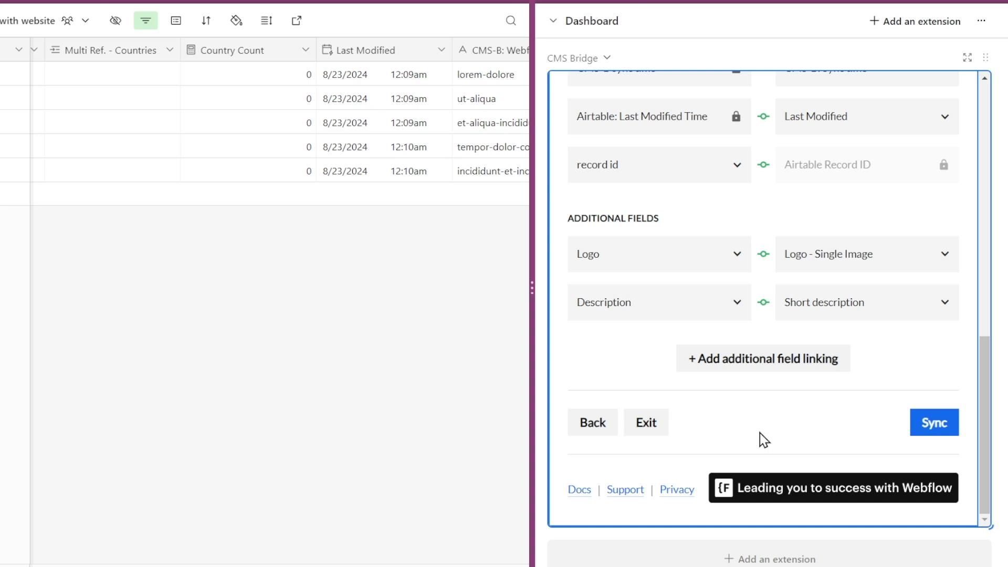
click(650, 426)
Step: Edit the Motorcycles connection and link Single Ref. - Brand to the Airtable Single Ref. - Brand field, choosing the matching Single Ref. - Brand connection as reference
scroll(845, 414, down, 2)
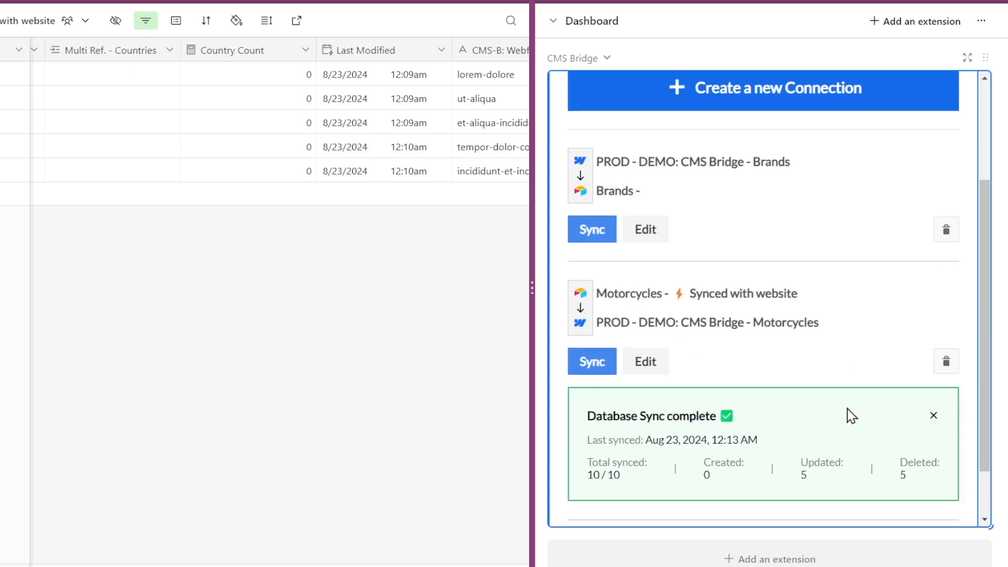
click(649, 369)
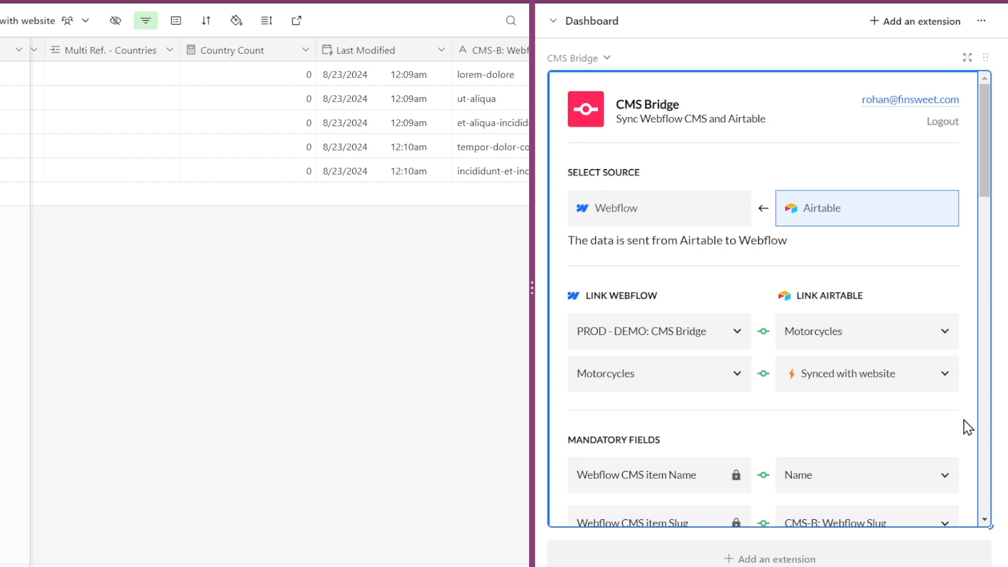
scroll(965, 425, down, 15)
scroll(967, 426, down, 10)
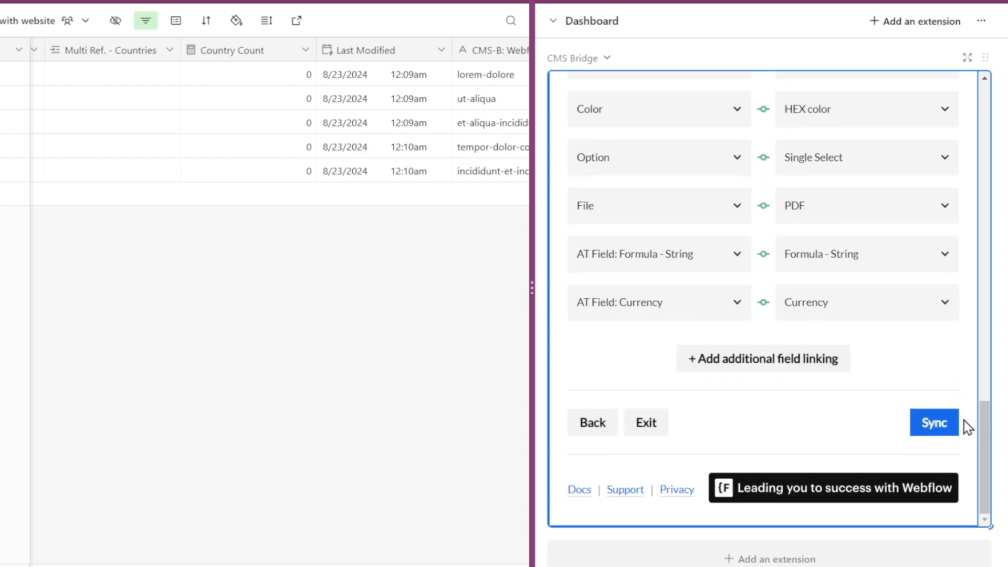
click(737, 374)
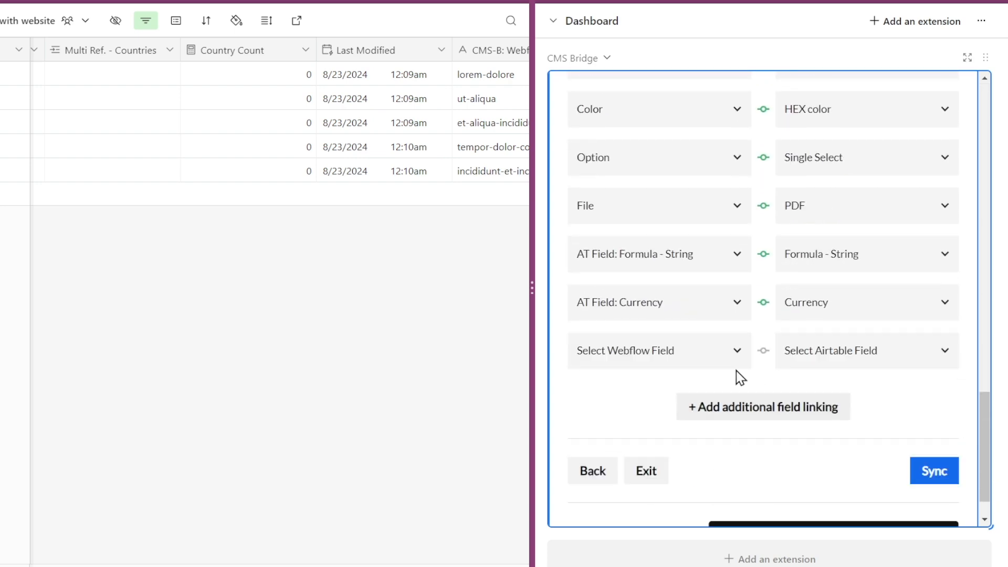
click(696, 366)
click(693, 390)
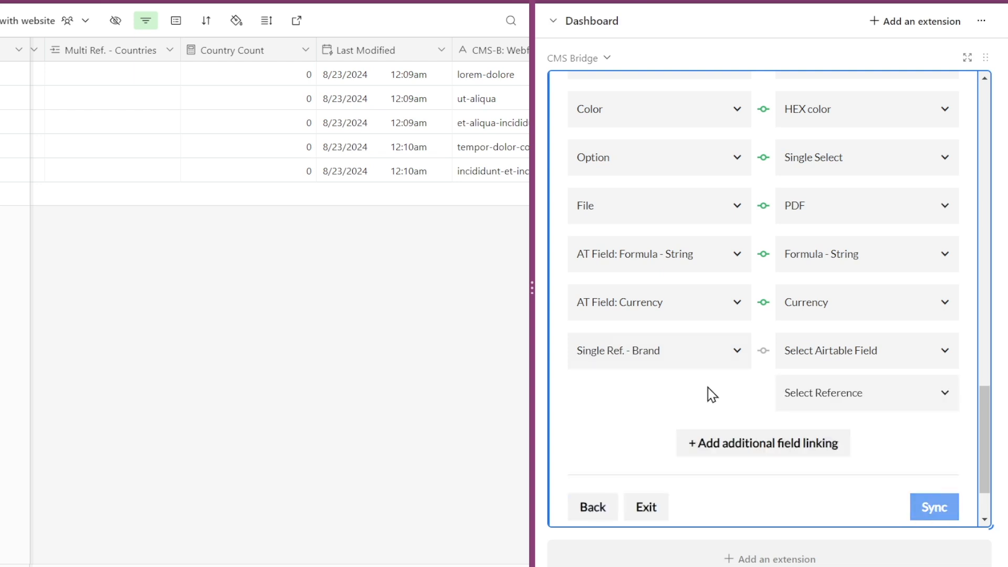
click(832, 360)
click(835, 387)
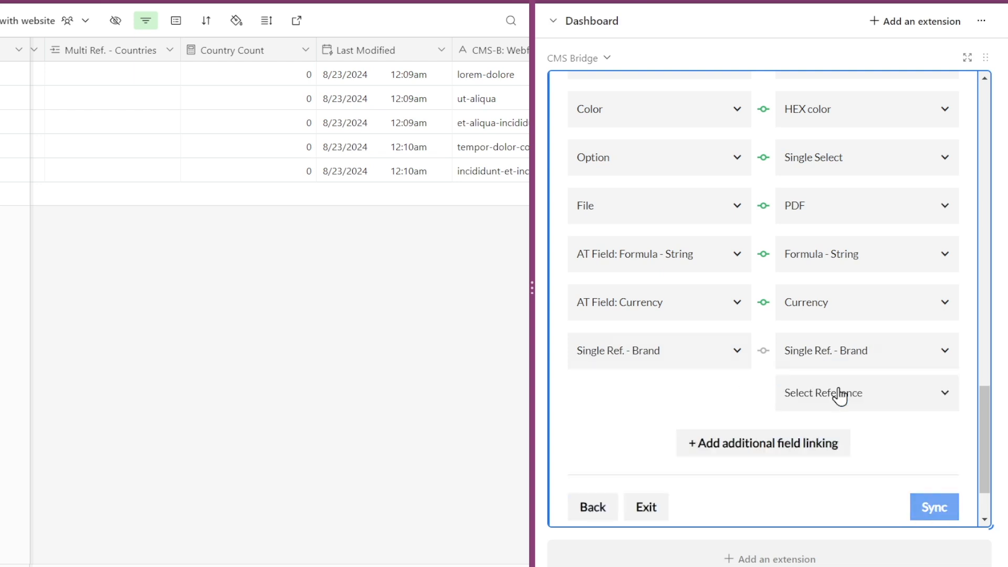
click(888, 396)
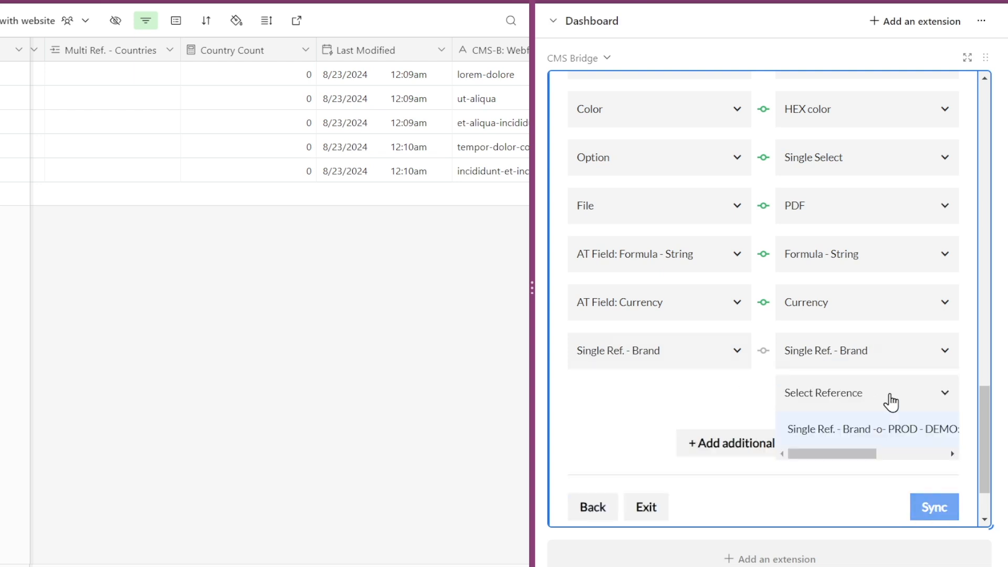
click(893, 435)
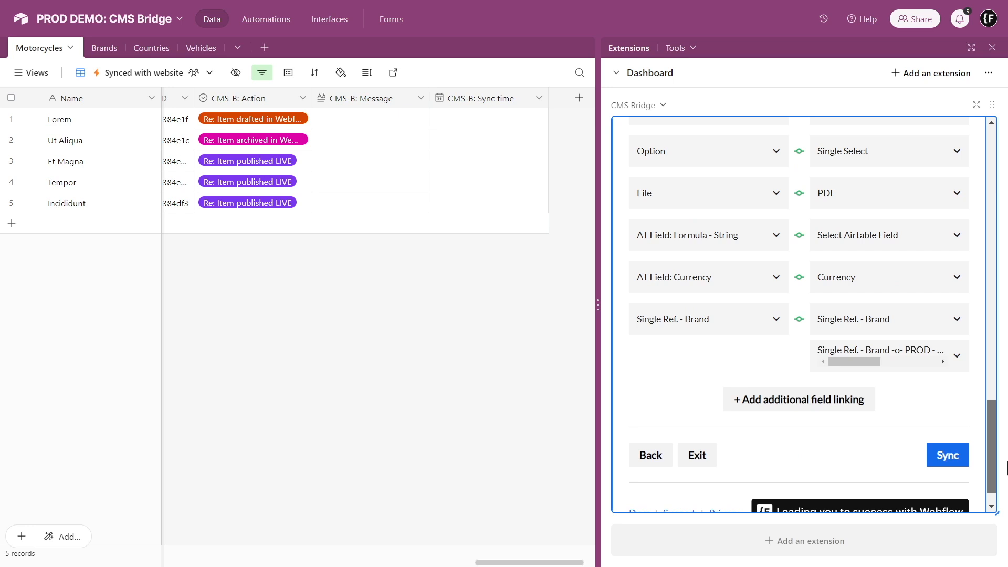
Step: Sync the Motorcycles connection and open the Brands table
scroll(1006, 467, down, 1)
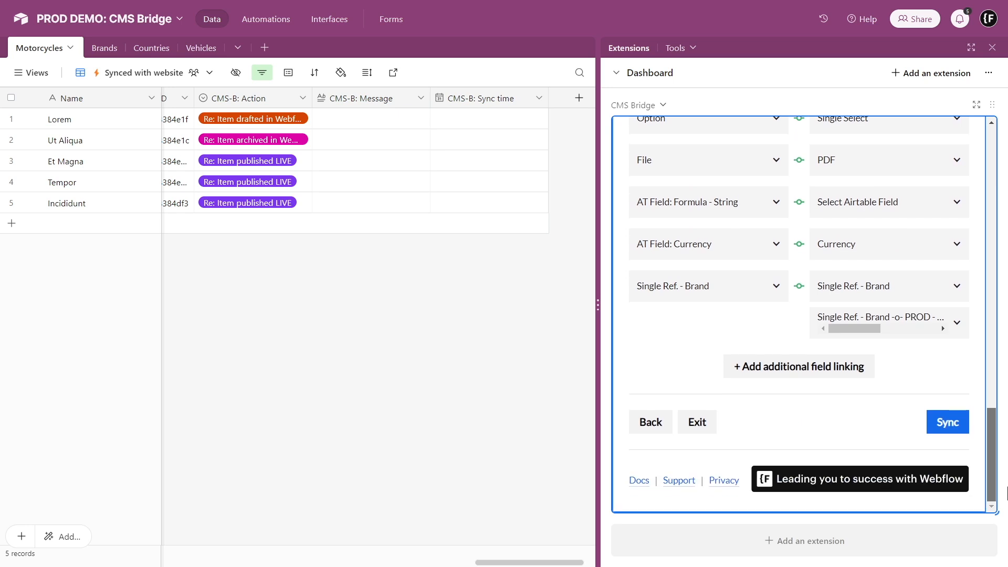
click(949, 423)
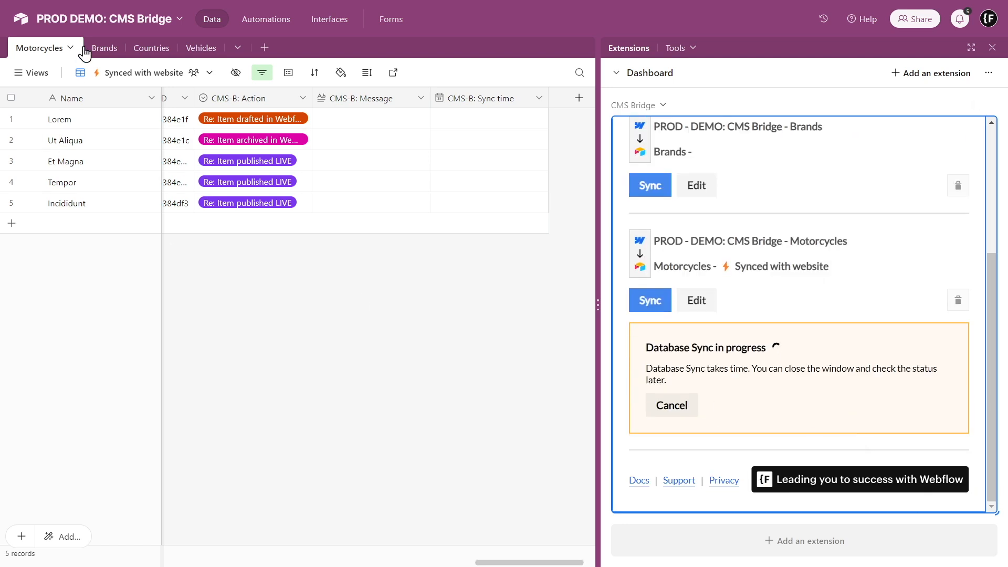
click(85, 47)
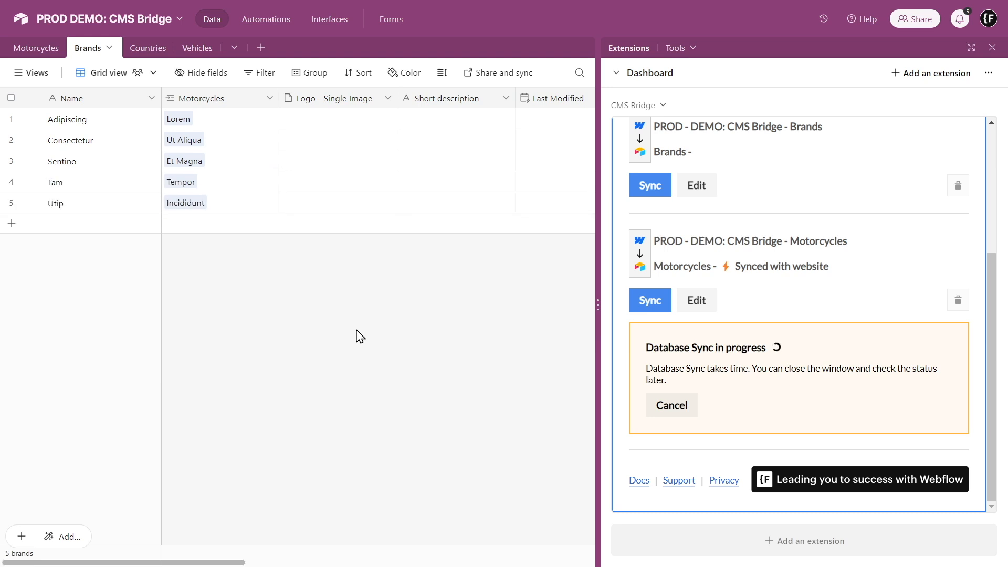
Step: Sync the Brands connection to the Airtable Brands table
scroll(758, 198, up, 1)
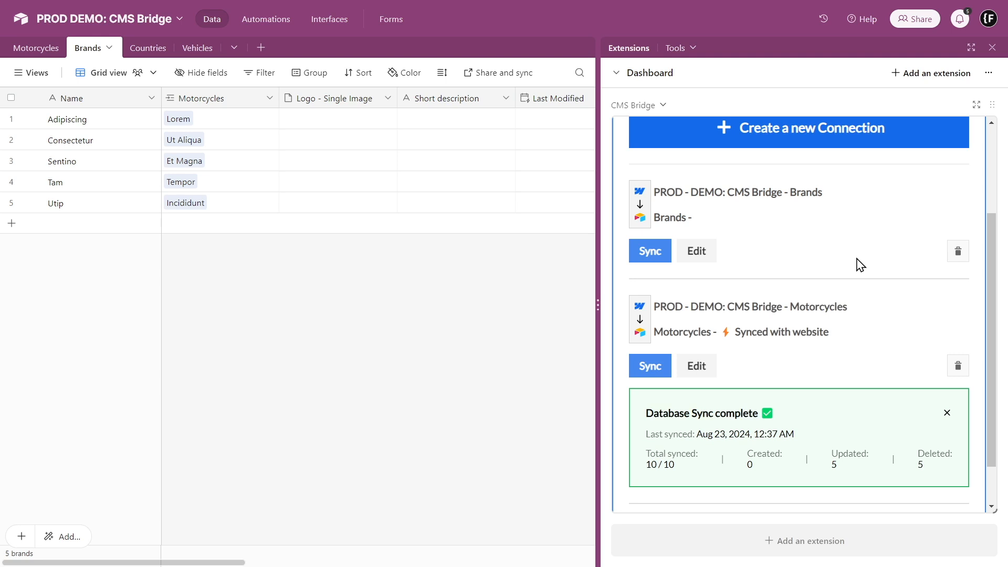
click(651, 253)
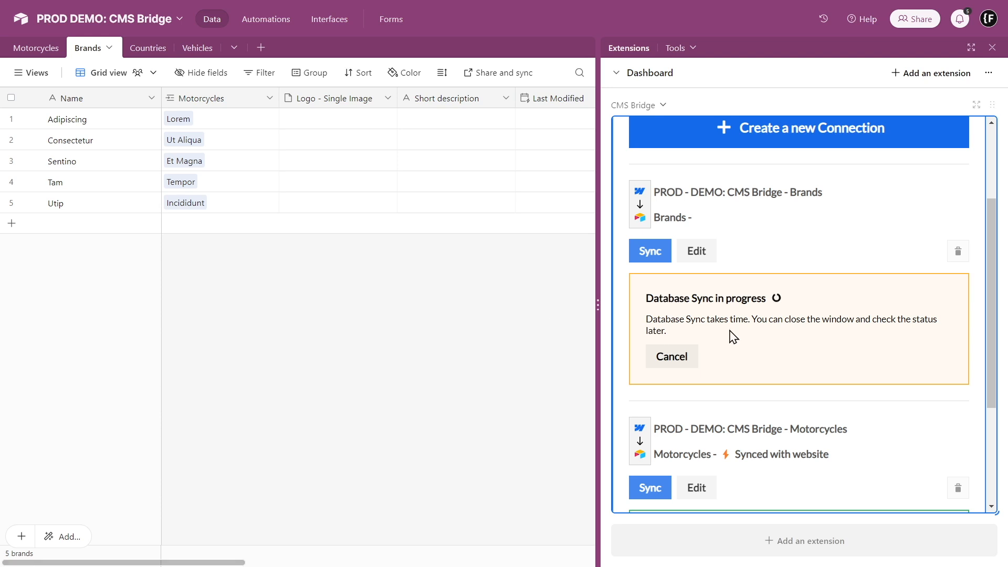
drag(996, 342, 994, 319)
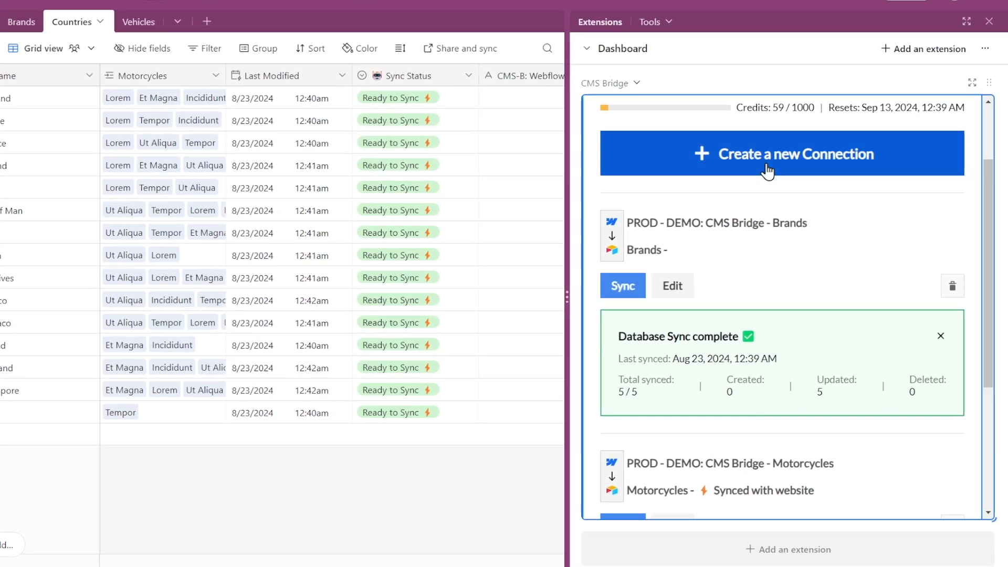
Step: Create a connection reusing existing tokens, linking Airtable's Countries table, Synced with website view, to the Countries collection of PROD - DEMO: CMS Bridge
click(785, 178)
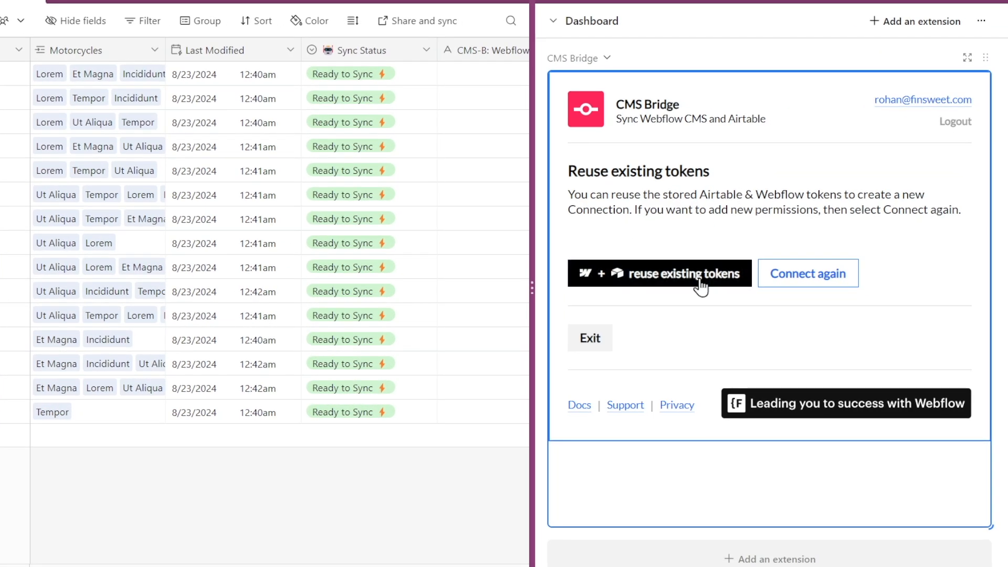
click(700, 282)
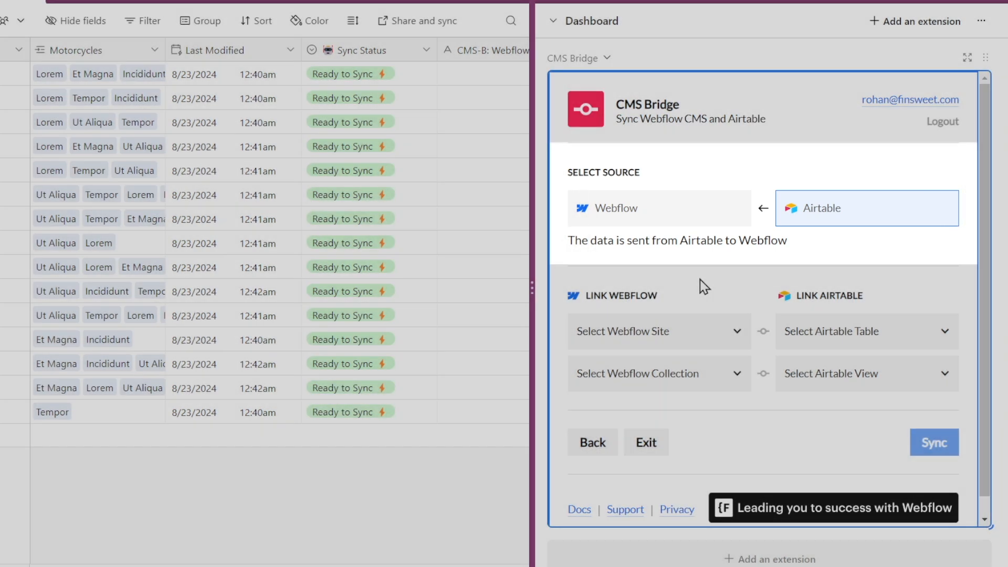
scroll(700, 279, down, 1)
click(697, 313)
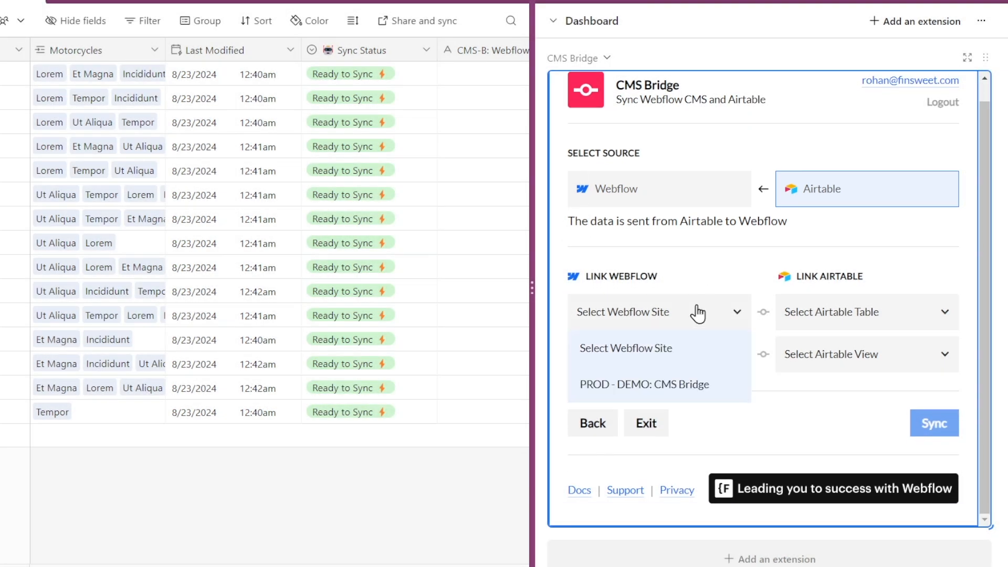
click(699, 385)
click(841, 316)
click(841, 421)
click(705, 363)
click(704, 462)
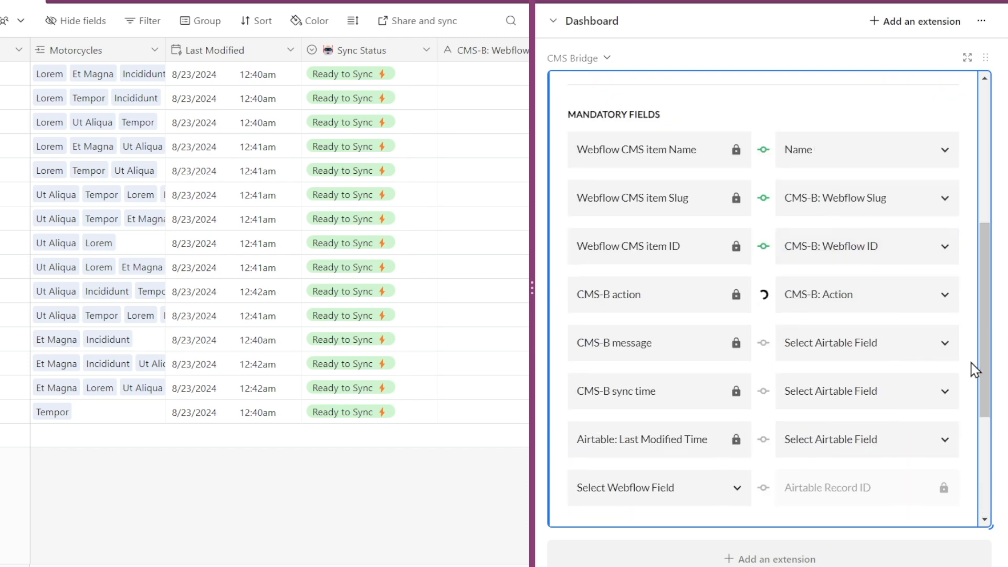
Step: Map the Countries connection's mandatory fields to Name, the matching CMS-B fields and Last Modified, use record id for Airtable Record ID, and exit without syncing
scroll(967, 310, down, 3)
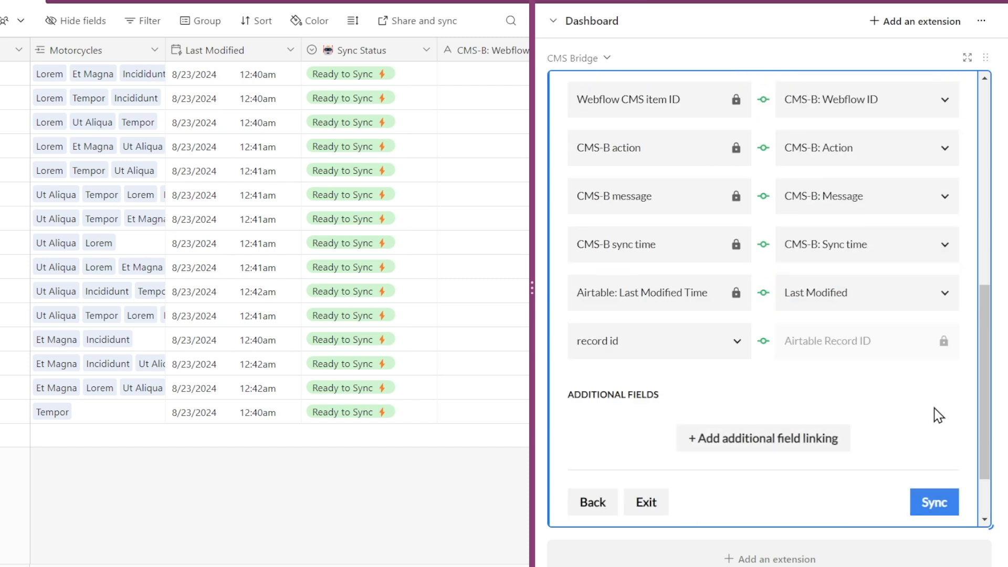
scroll(908, 406, down, 2)
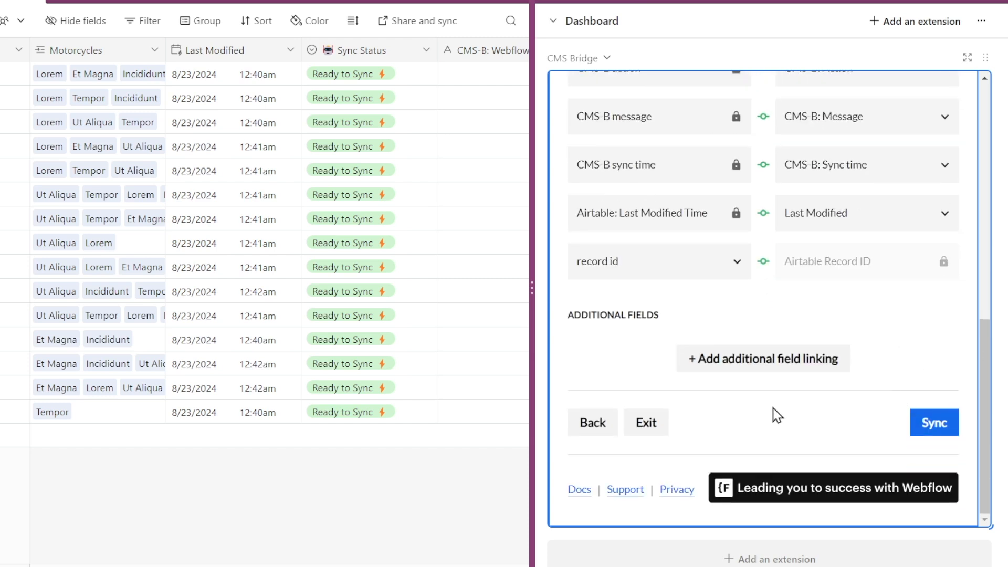
click(650, 431)
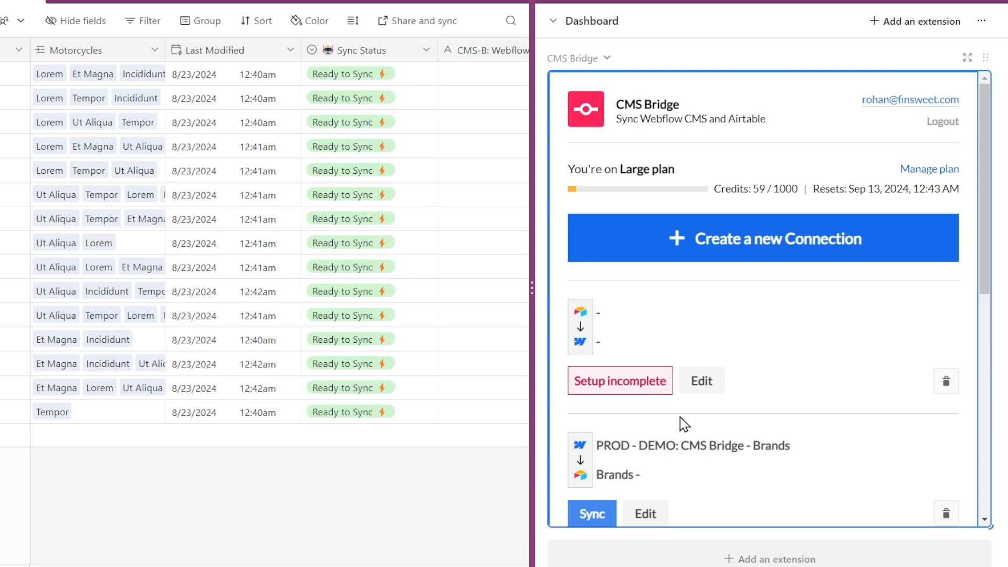
Step: Edit the Motorcycles connection and link Multi Ref. - Countries to the Airtable Multi Ref. - Countries field, choosing the matching Multi Ref. - Countries connection as reference
scroll(849, 407, down, 2)
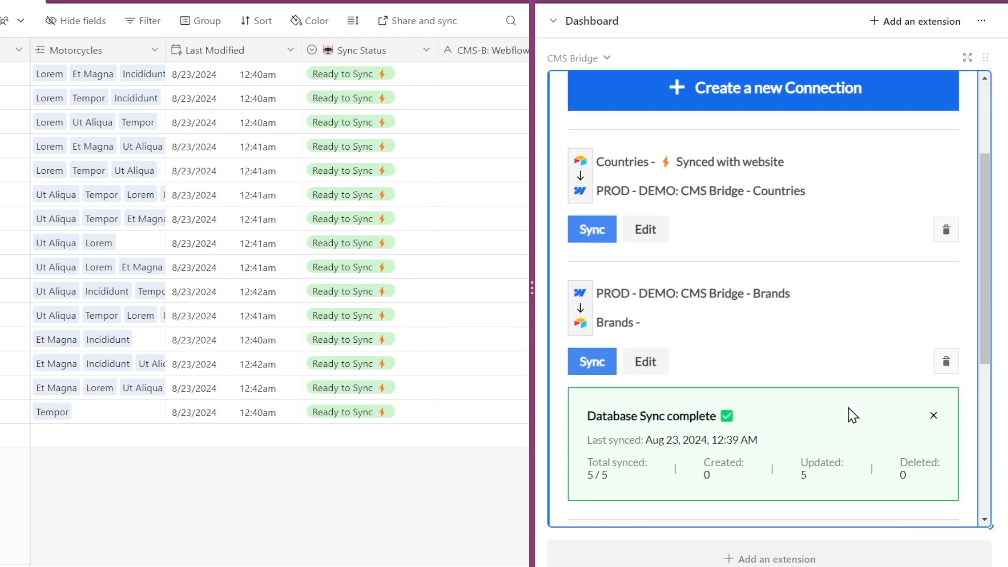
scroll(848, 408, down, 4)
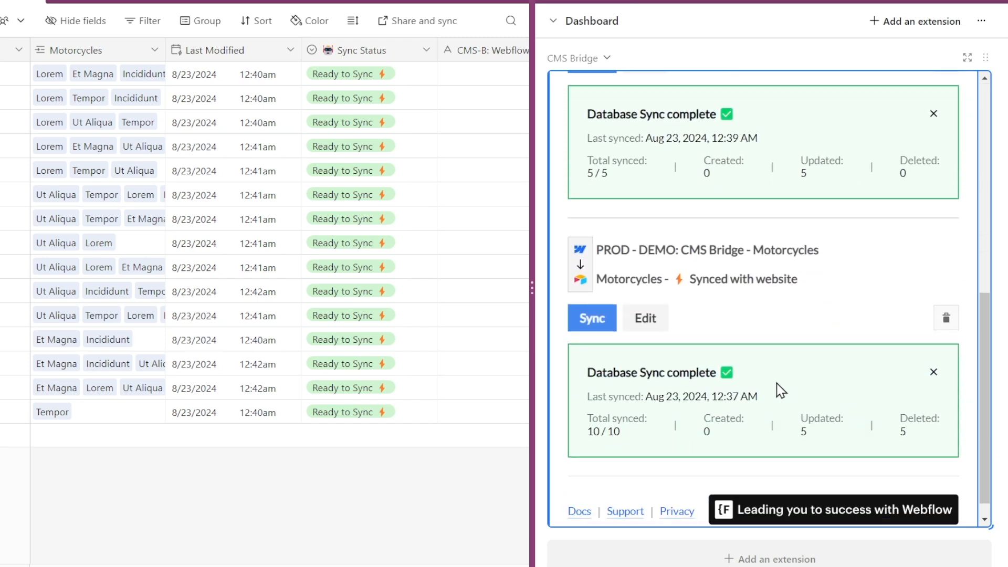
click(645, 319)
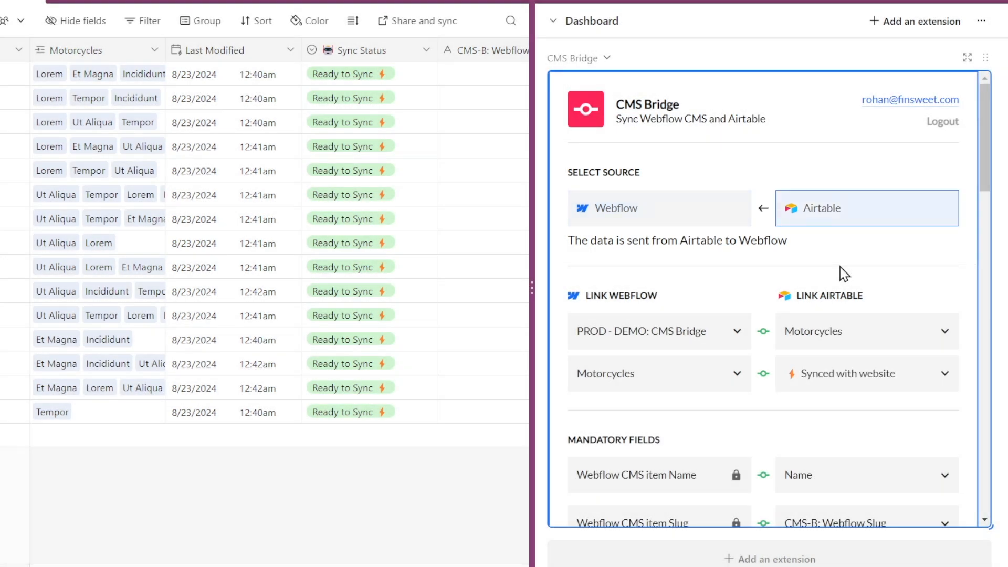
scroll(964, 272, down, 15)
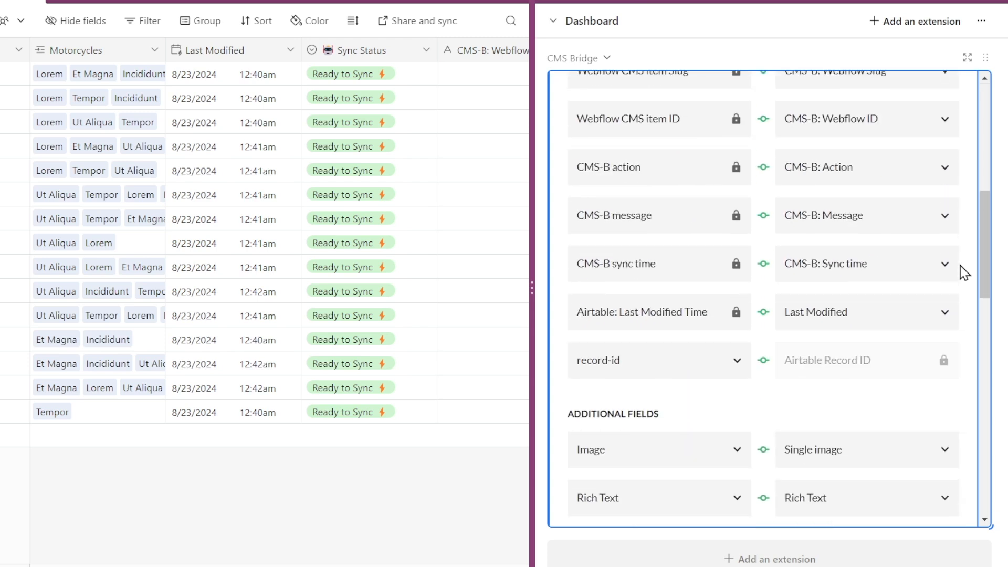
scroll(963, 272, down, 8)
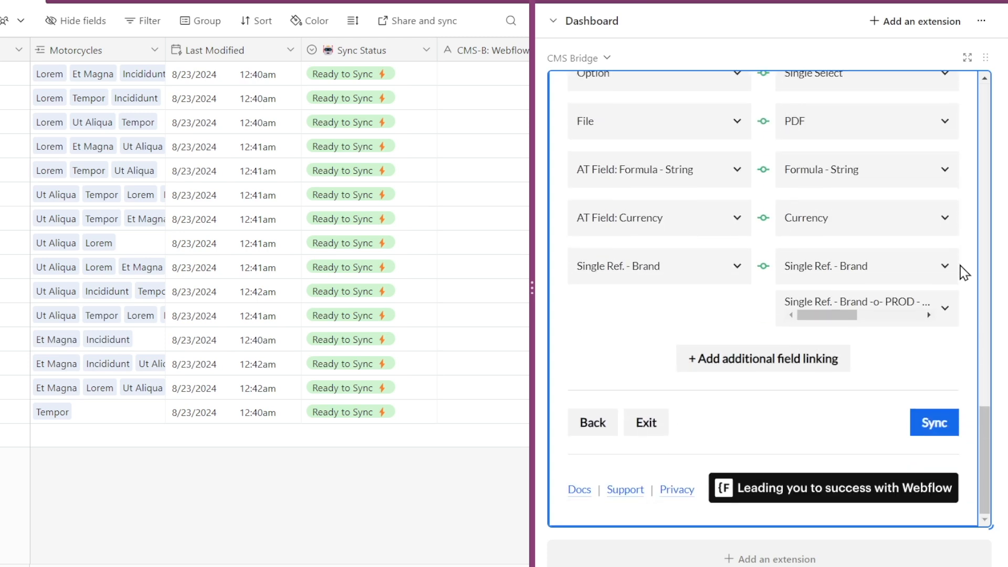
click(754, 362)
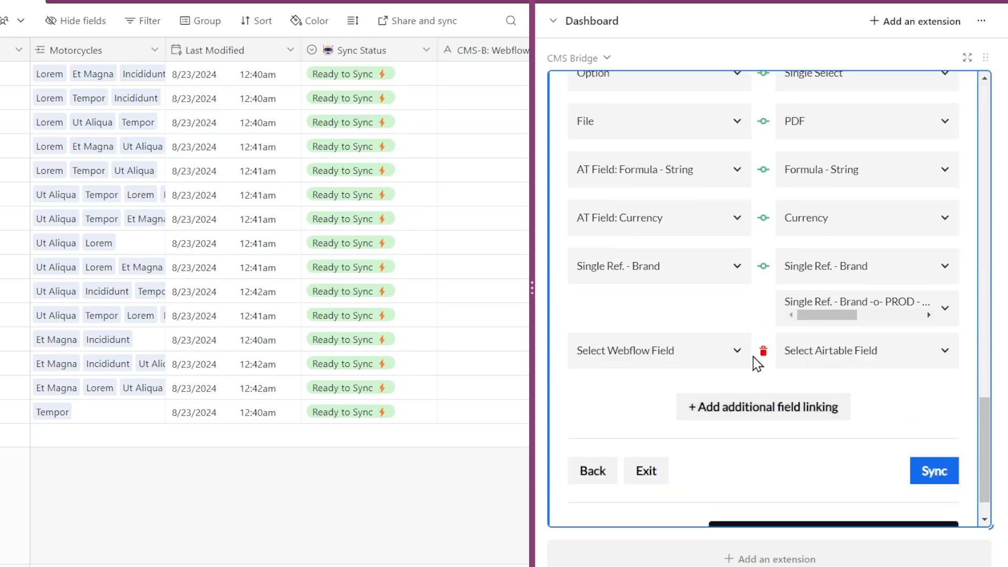
click(692, 352)
click(694, 386)
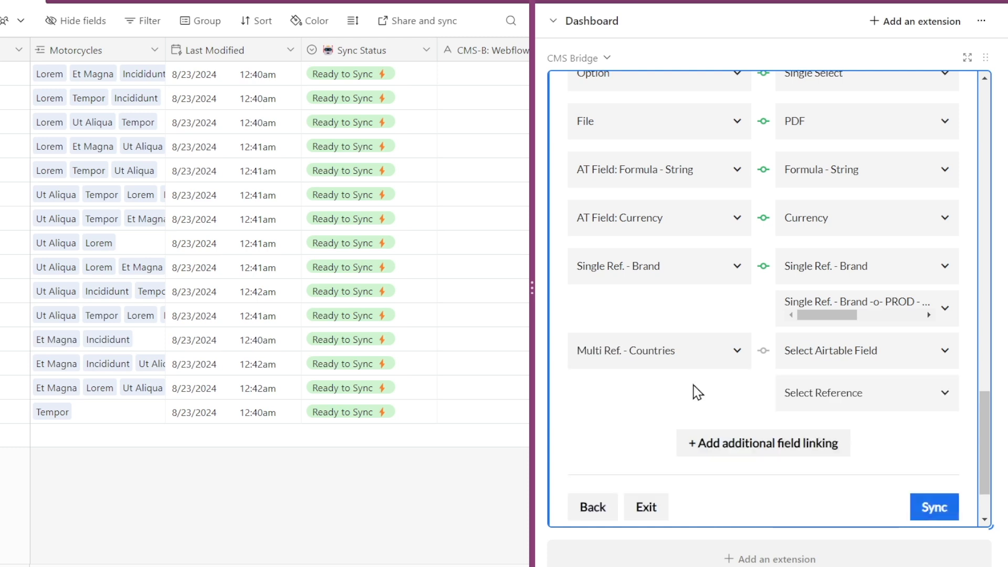
click(827, 350)
click(837, 386)
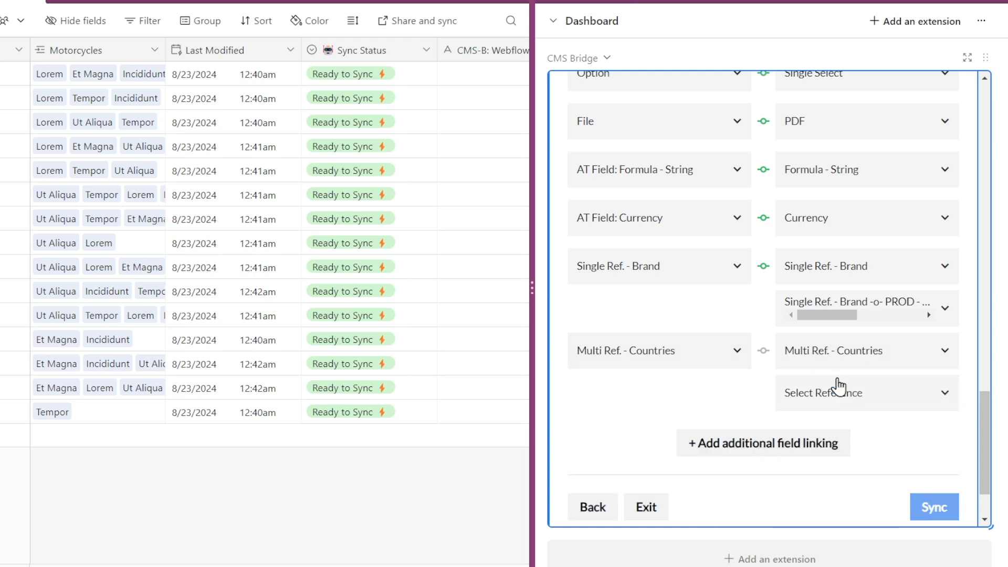
click(889, 405)
click(894, 433)
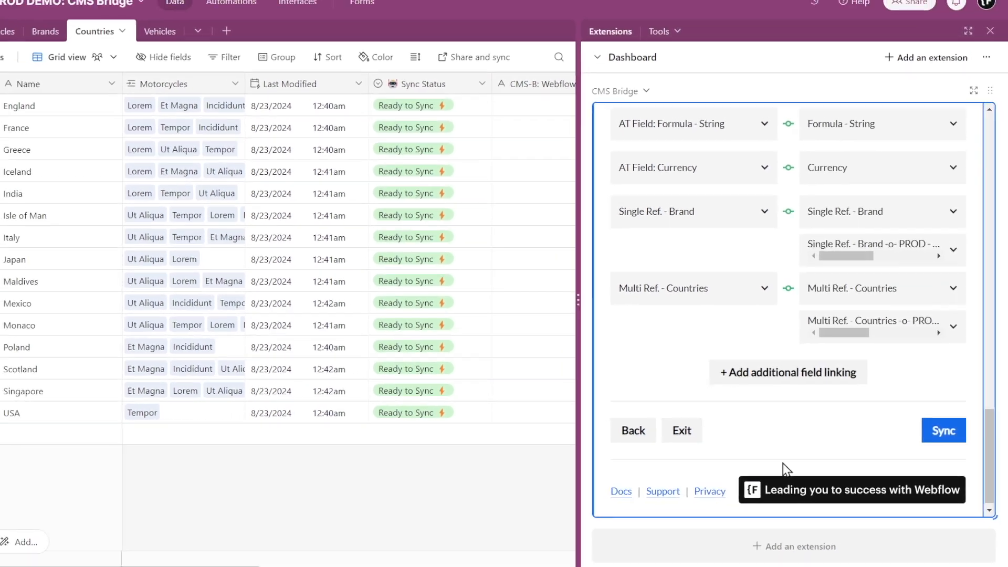
Step: Show the Country Count column in the Motorcycles table and link AT Field: Count to Country Count in the connection
click(37, 50)
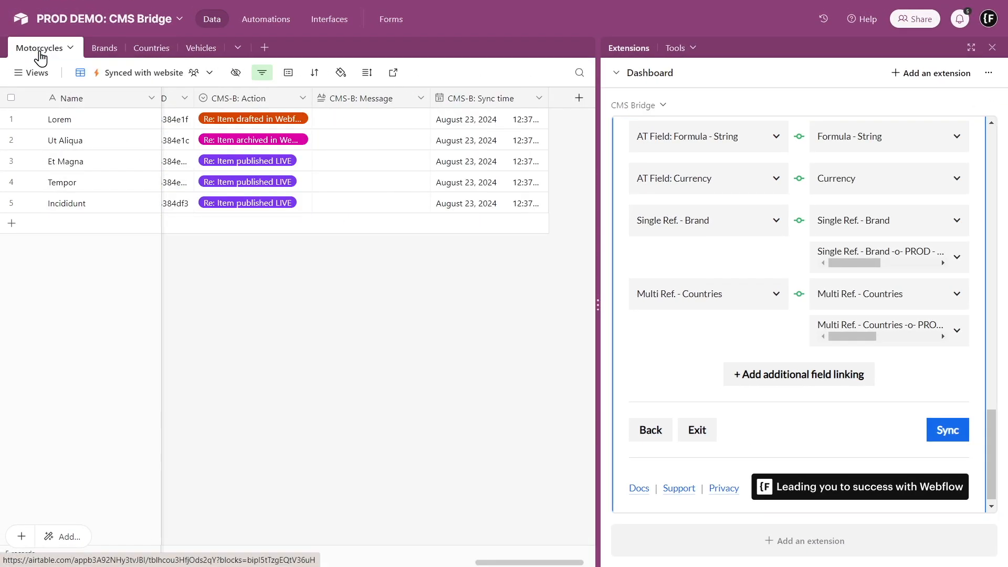
scroll(416, 342, left, 10)
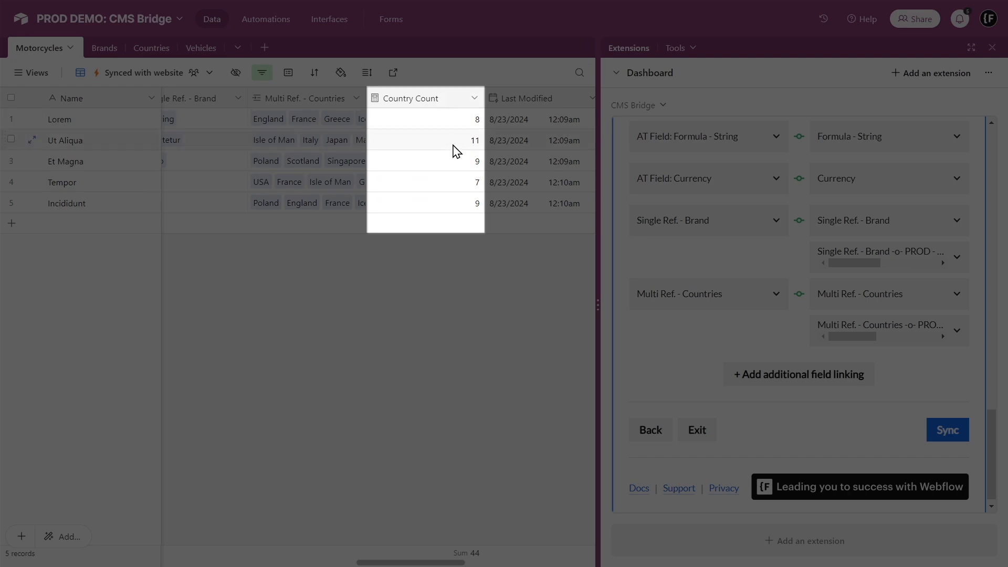
click(778, 376)
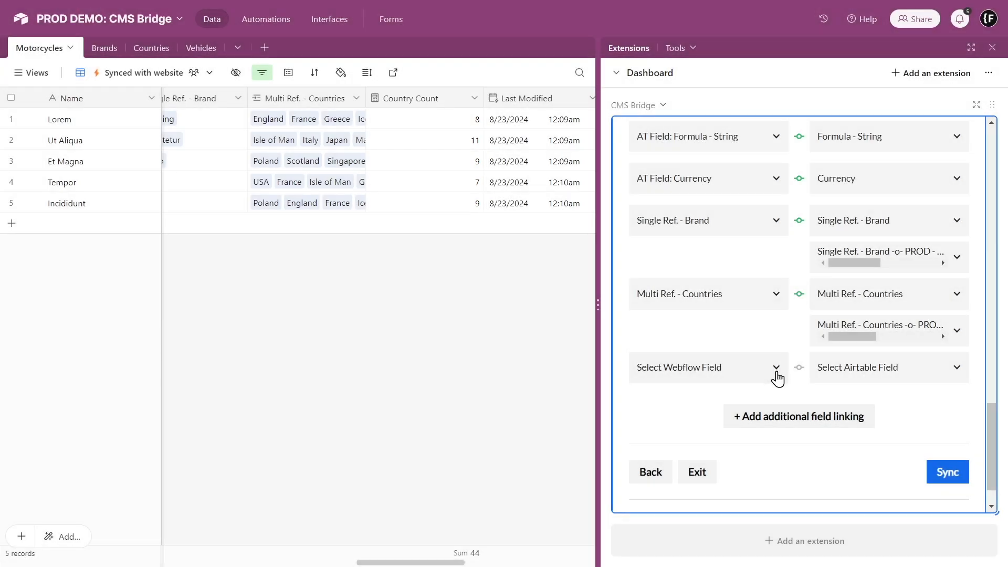
click(756, 374)
click(759, 400)
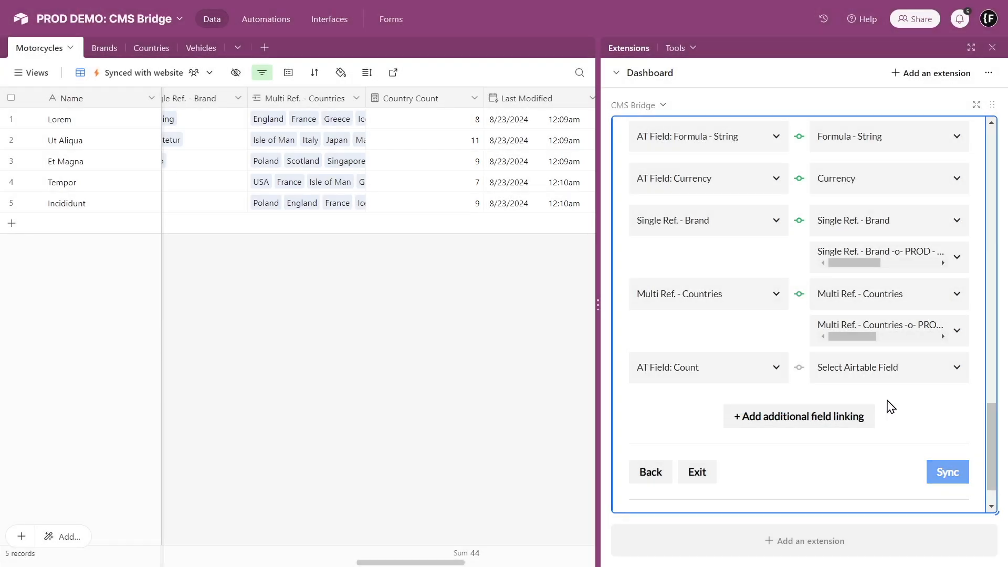
click(910, 375)
click(912, 403)
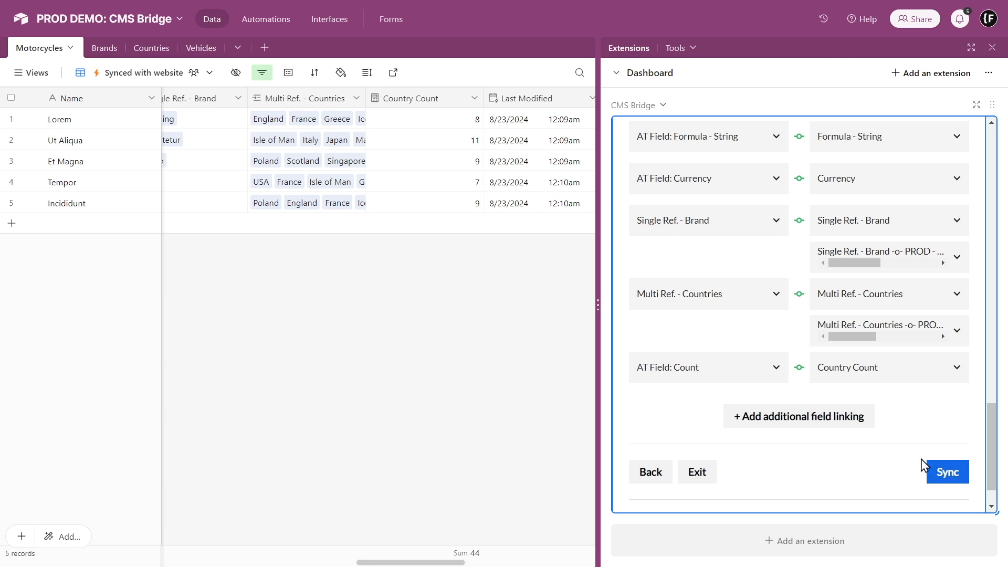
Step: Sync the Motorcycles connection to Webflow and review the CMS-B sync columns in Airtable's Countries table
click(927, 464)
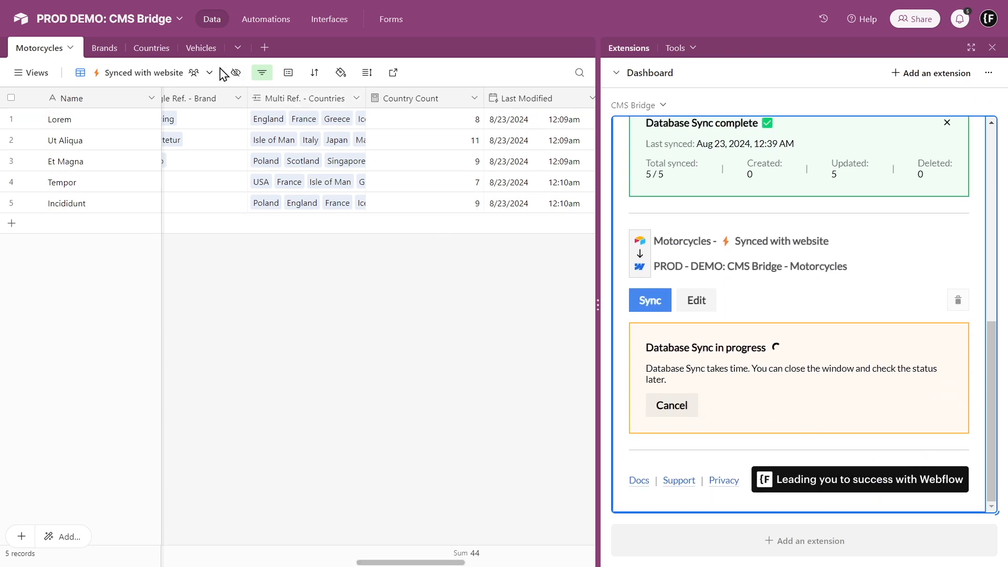
click(166, 51)
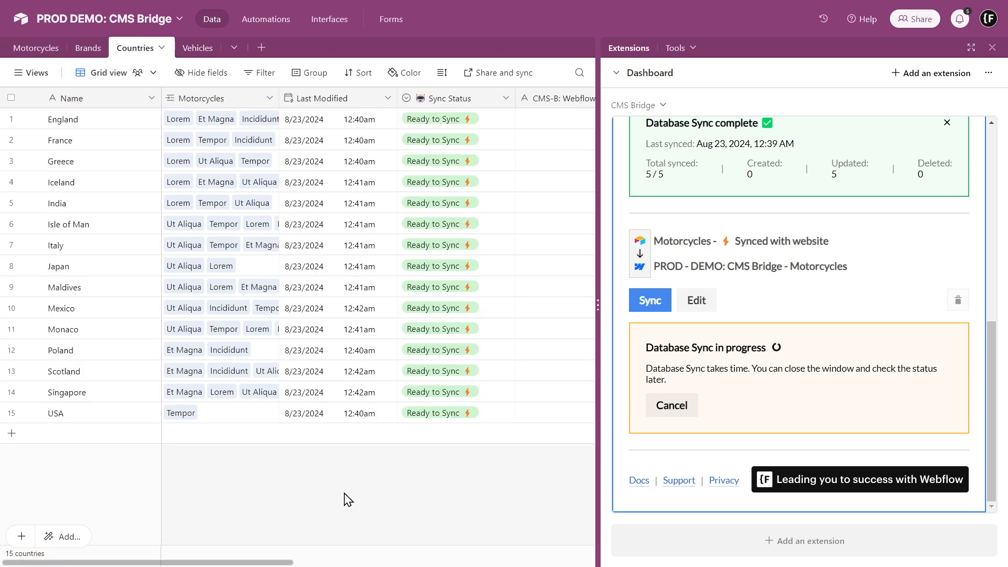
scroll(345, 499, right, 5)
scroll(348, 499, right, 3)
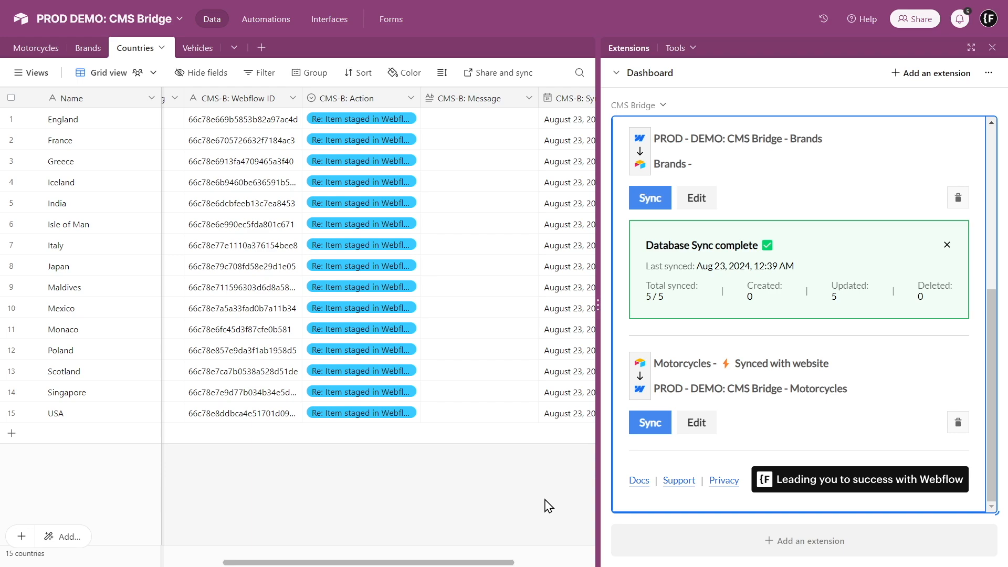
scroll(546, 503, left, 5)
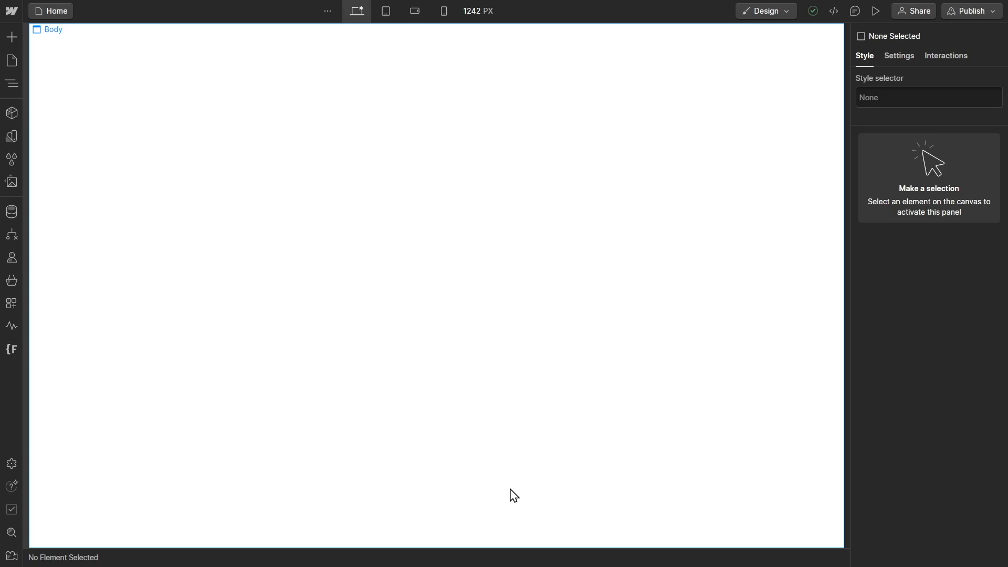
Step: Switch to the Webflow Designer and check the synced Countries collection and the field values of the Motorcycles item Lorem
click(18, 215)
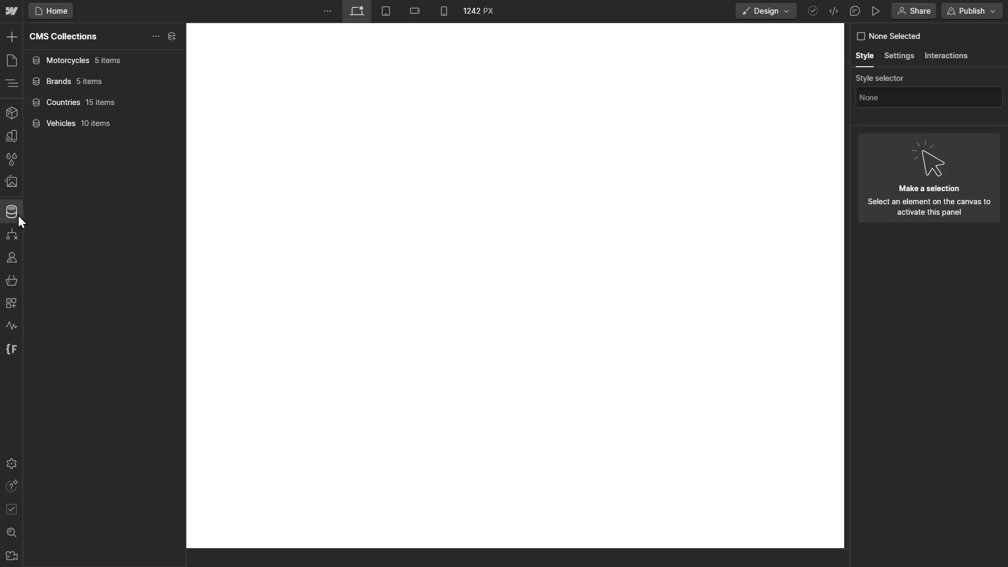
click(129, 108)
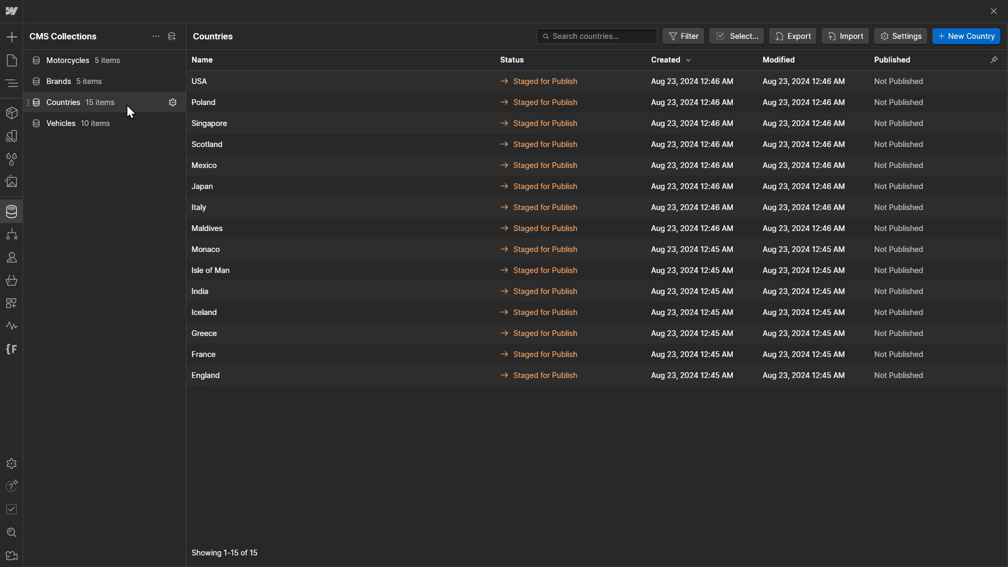
click(131, 66)
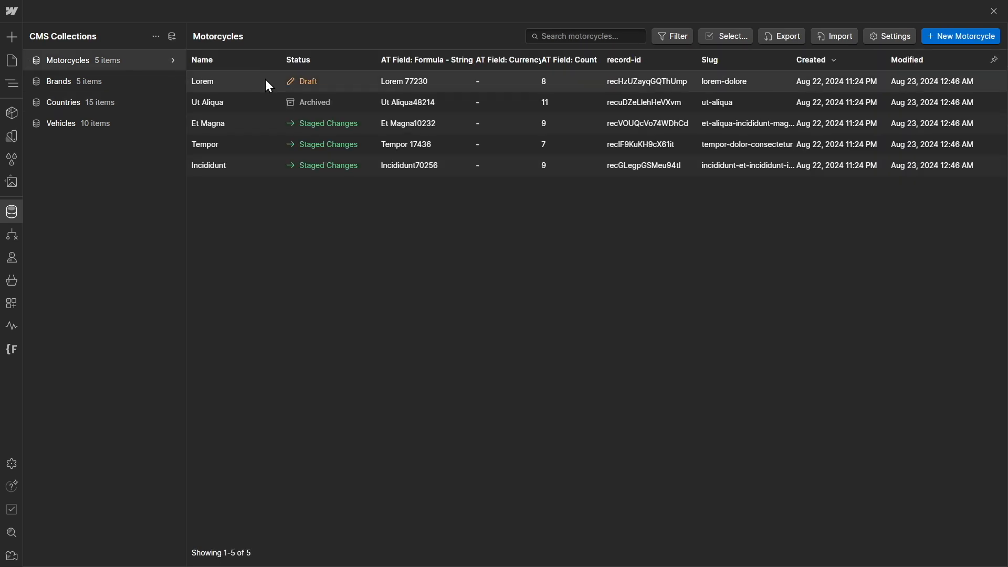
click(265, 80)
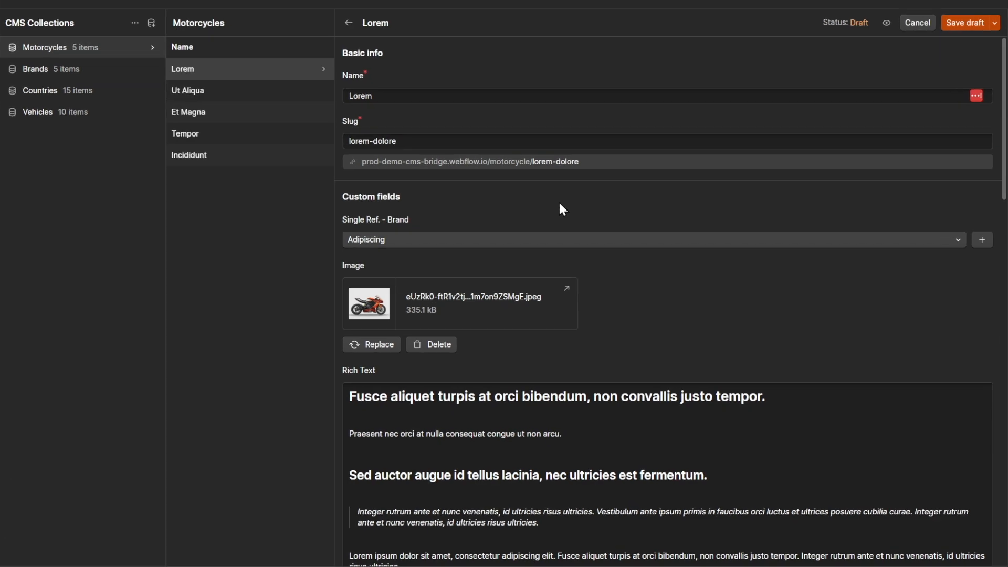
scroll(561, 208, down, 15)
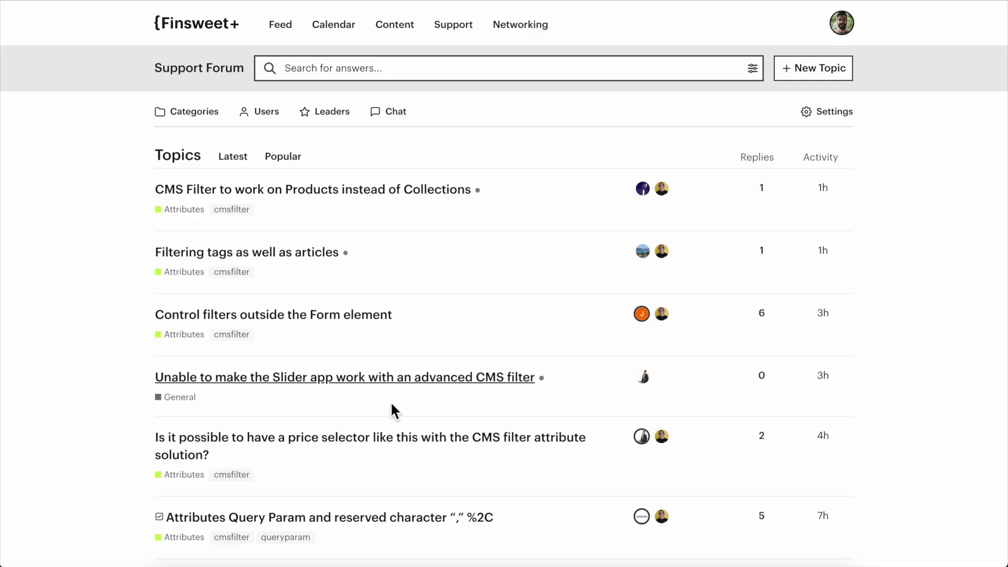
Step: Switch to the Finsweet+ Support Forum and open the CMS Bridge category
click(197, 115)
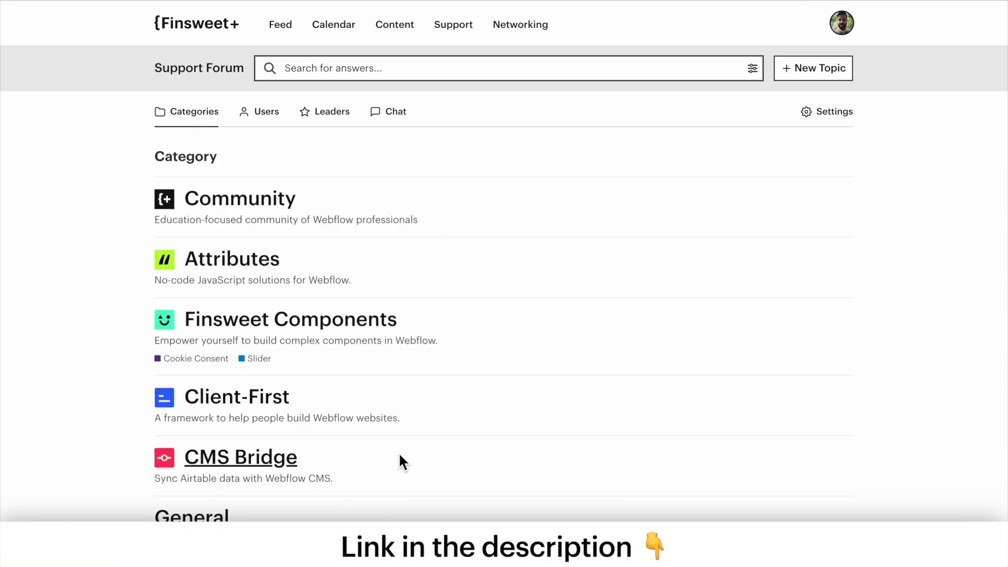
click(291, 453)
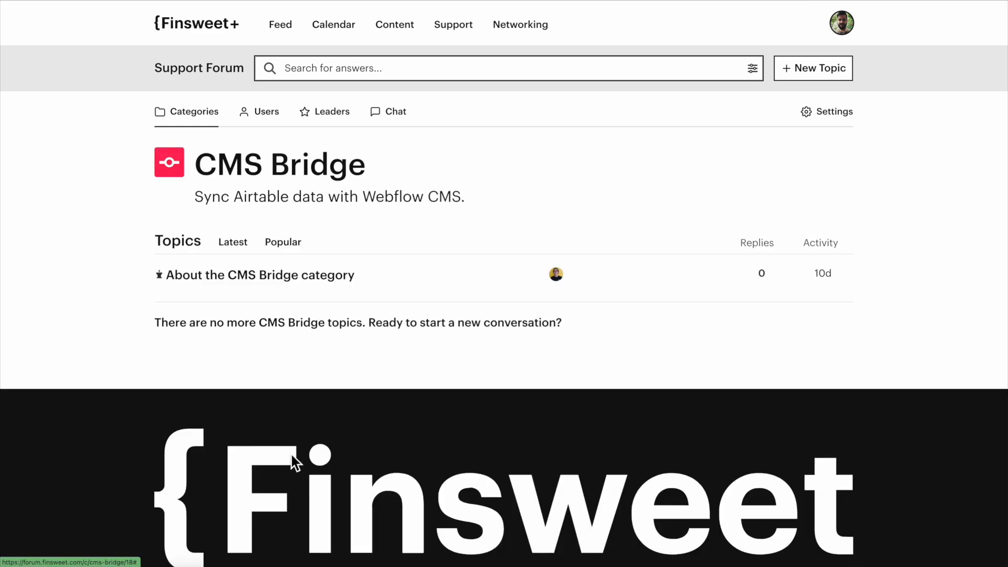